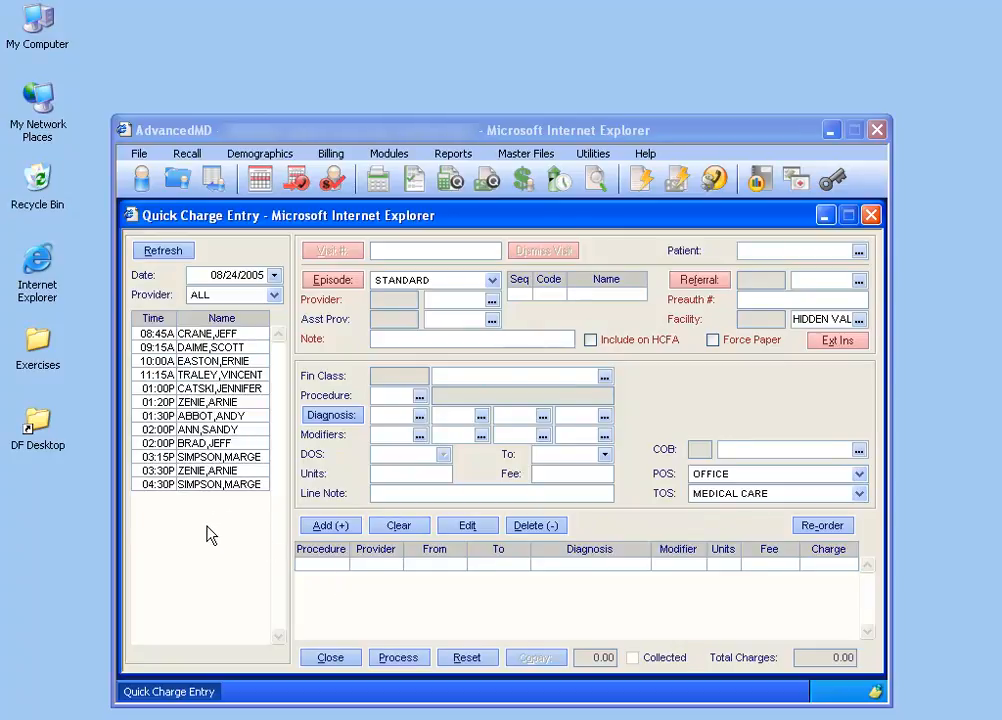
View the appointment scheduler, close it and return to the charge entry form
left_click(259, 180)
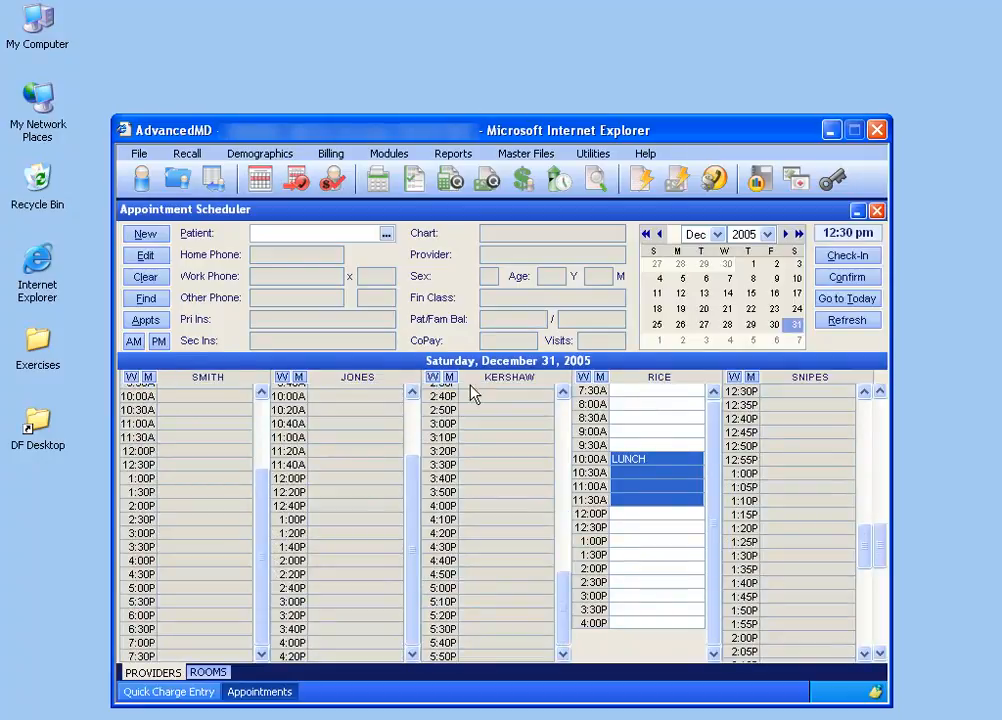
left_click(877, 211)
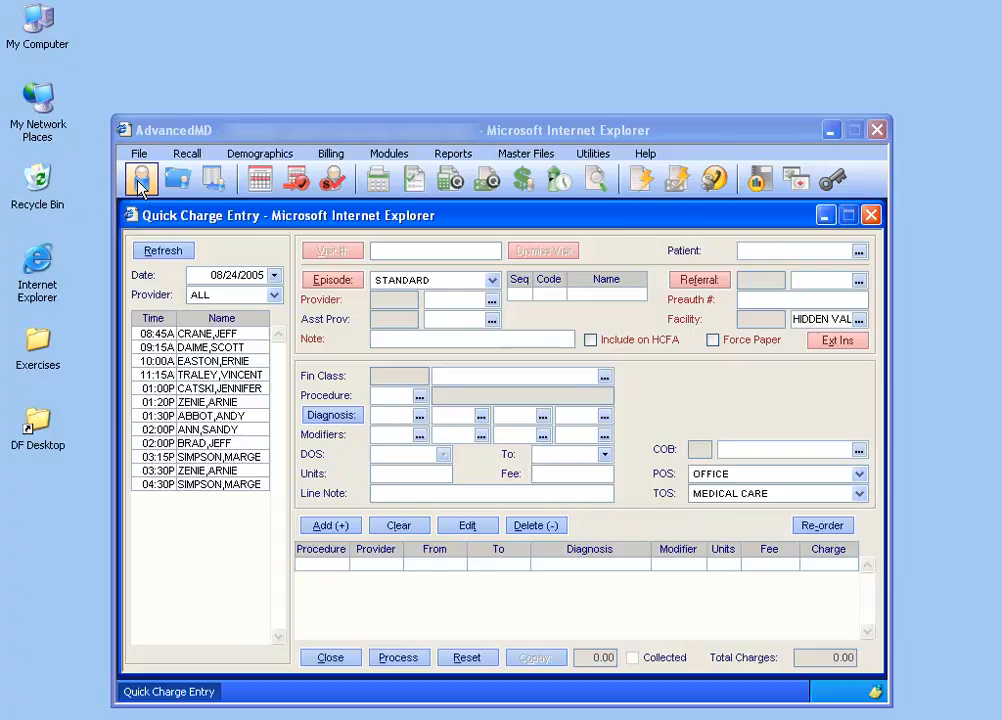
Search for the patient by partial last name and load the first match into the charge entry form
left_click(775, 253)
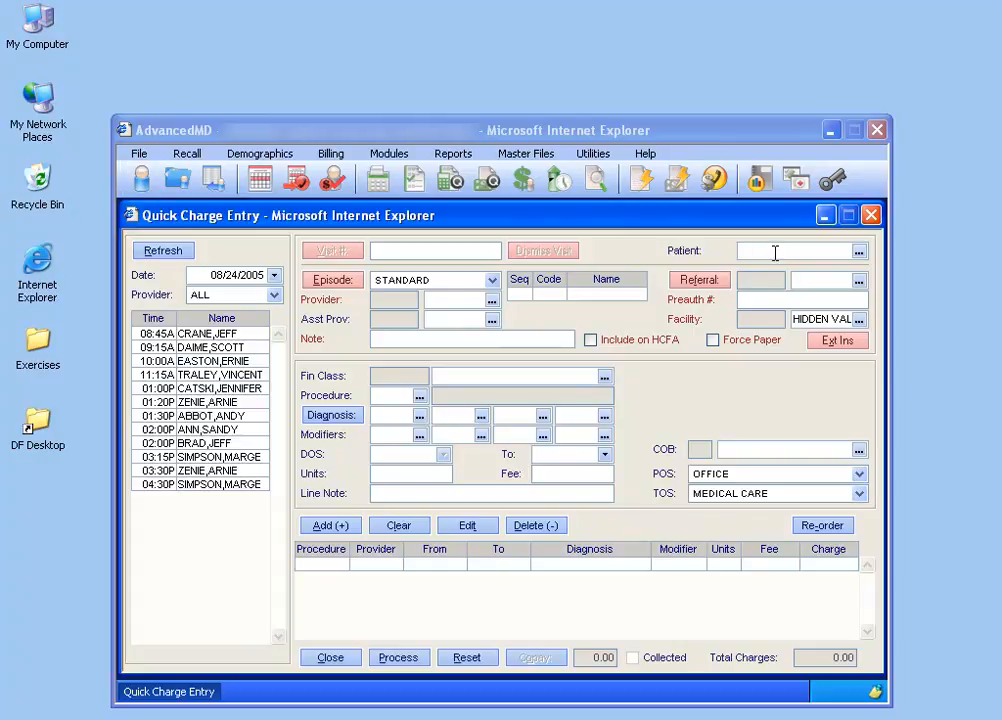
type("S")
type("SIM")
key("Return")
double_click(302, 221)
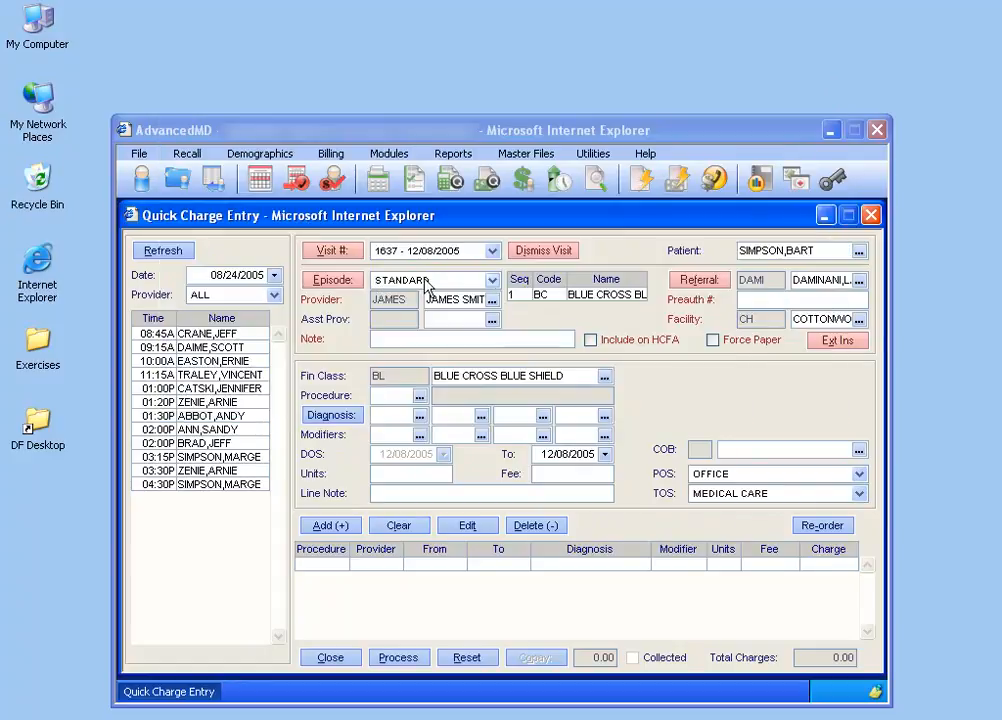
Review the patient's existing visits, keeping the one dated 12/08/2005 selected
left_click(493, 252)
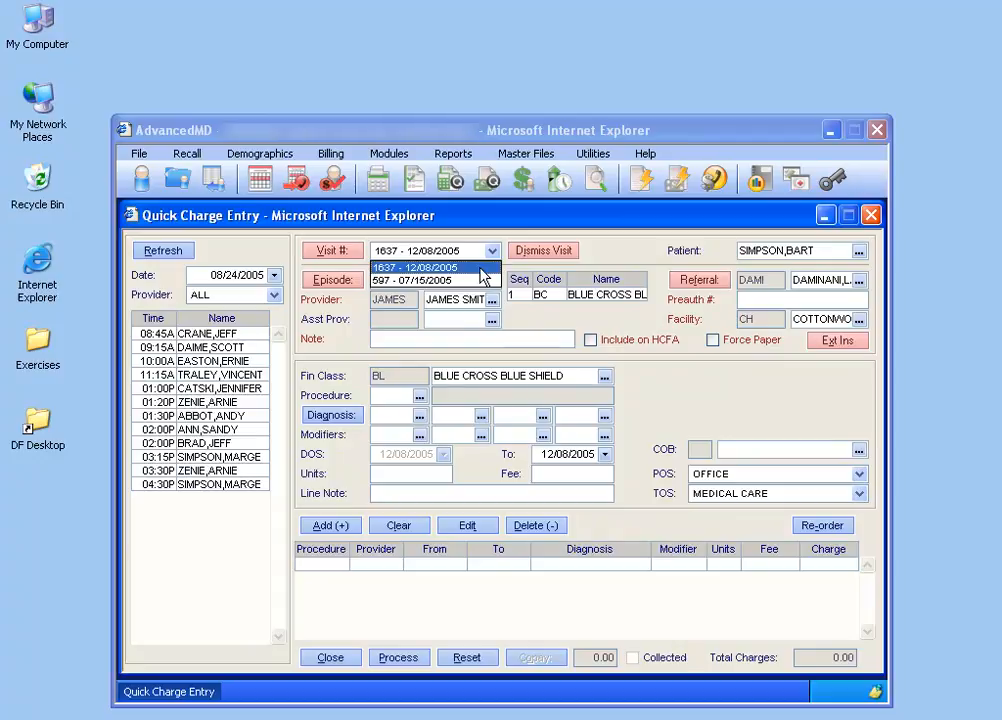
left_click(486, 228)
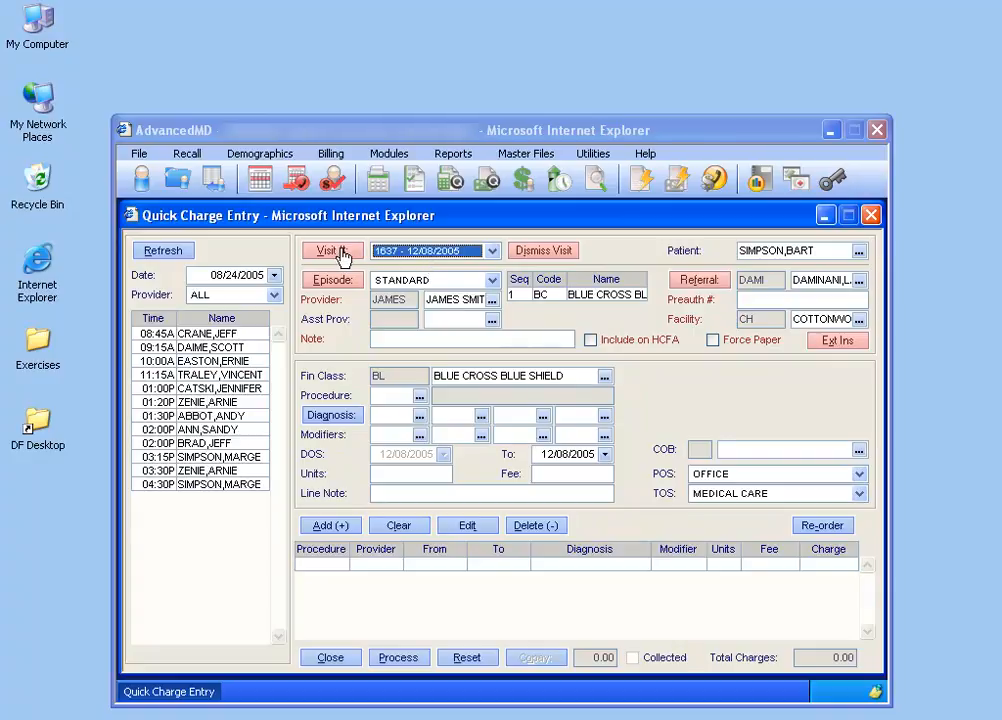
left_click(493, 252)
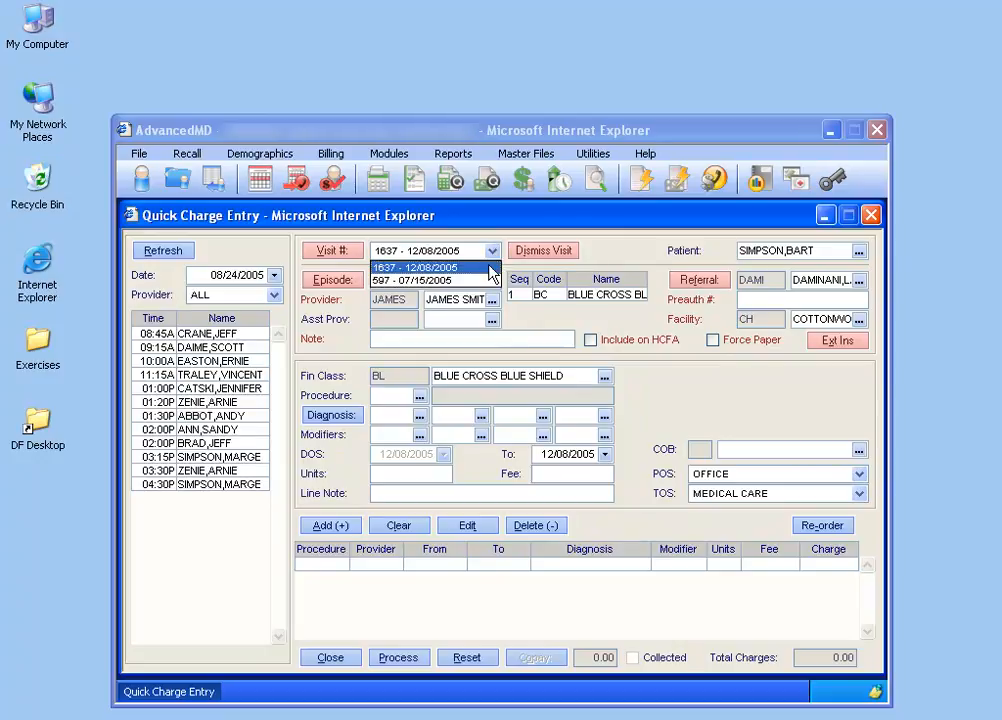
left_click(490, 268)
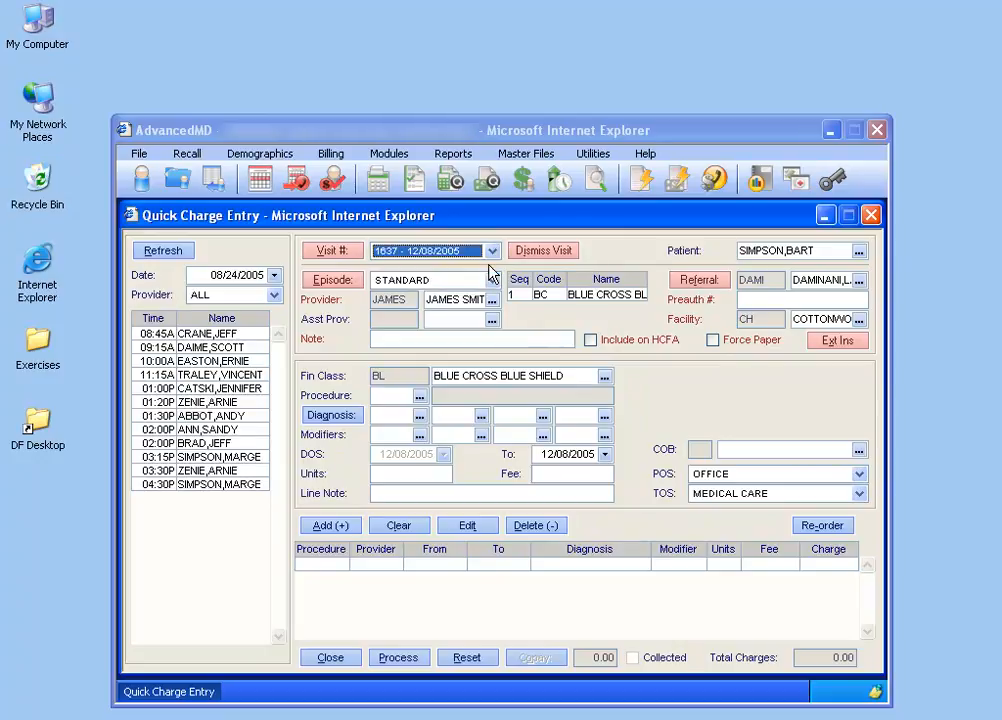
Create a new visit for the patient with service dates from 08/25/2005 to 08/26/2005
left_click(336, 254)
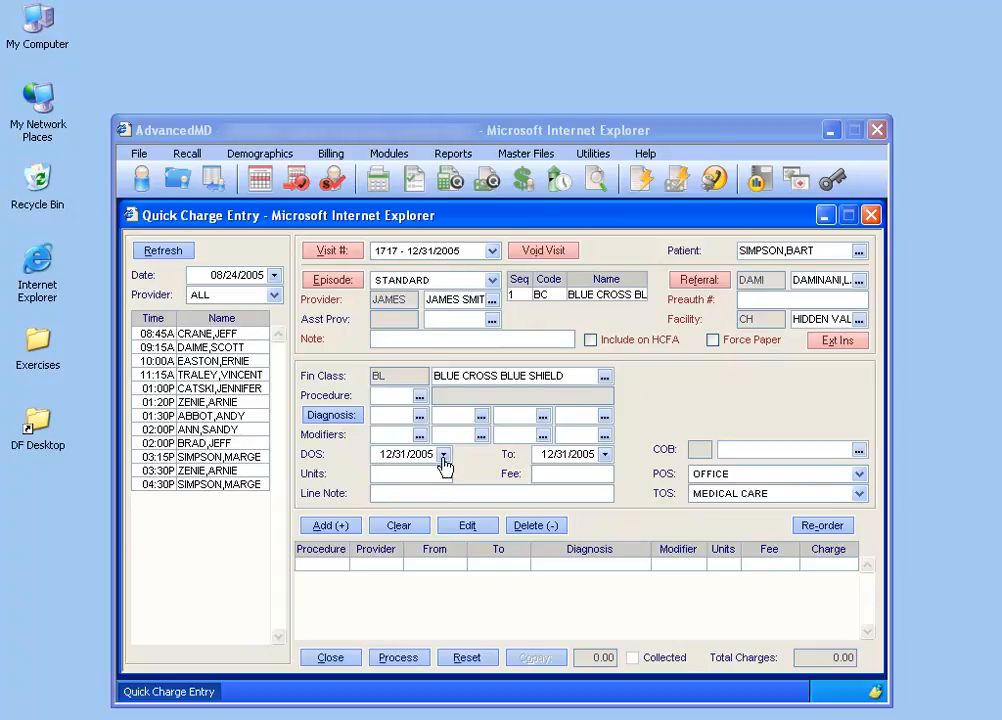
left_click(443, 455)
left_click(450, 475)
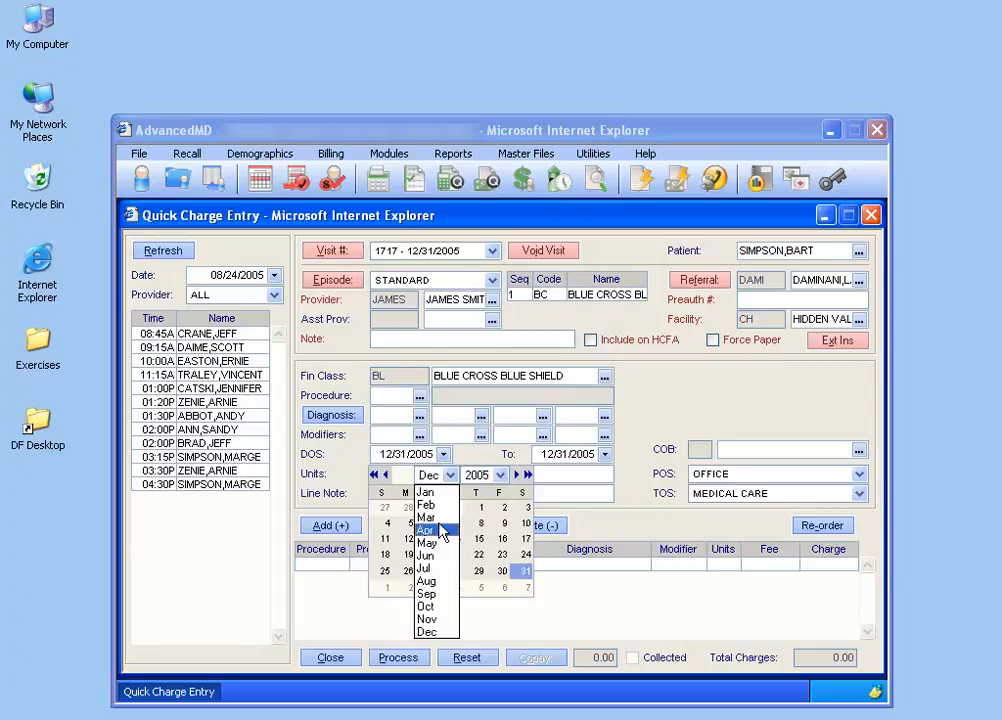
left_click(441, 580)
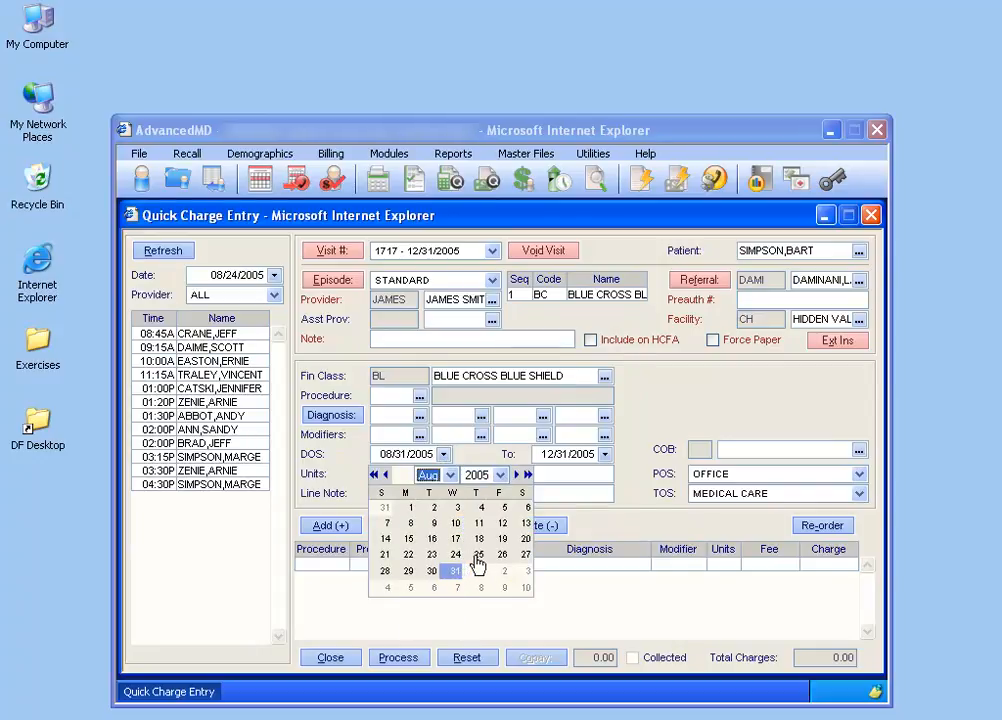
left_click(478, 556)
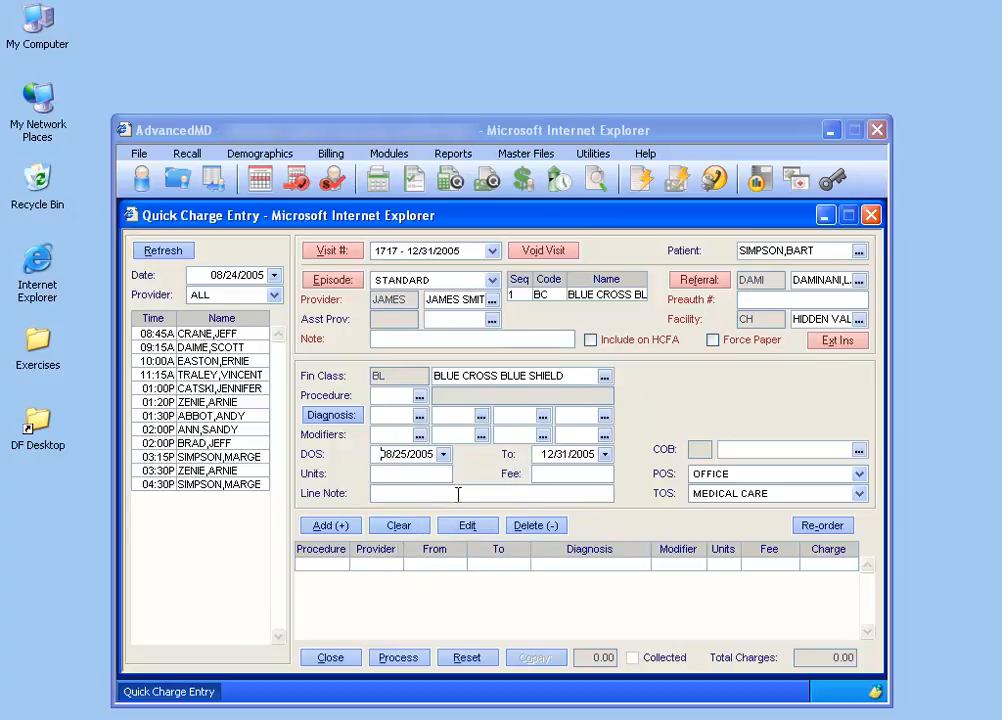
left_click(593, 455)
left_click(605, 454)
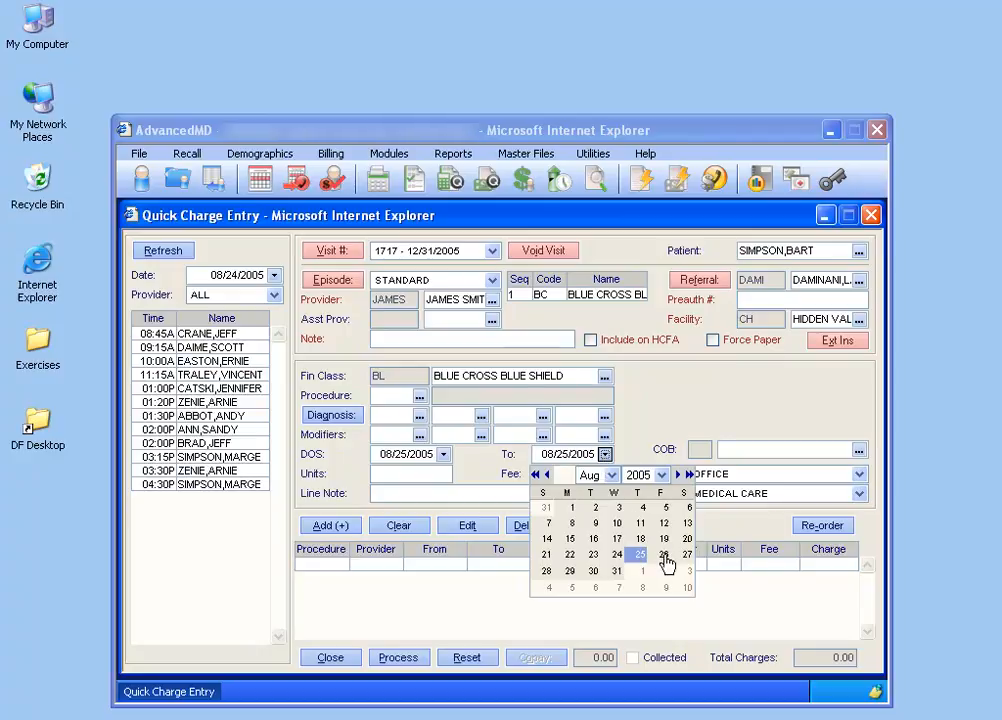
left_click(664, 555)
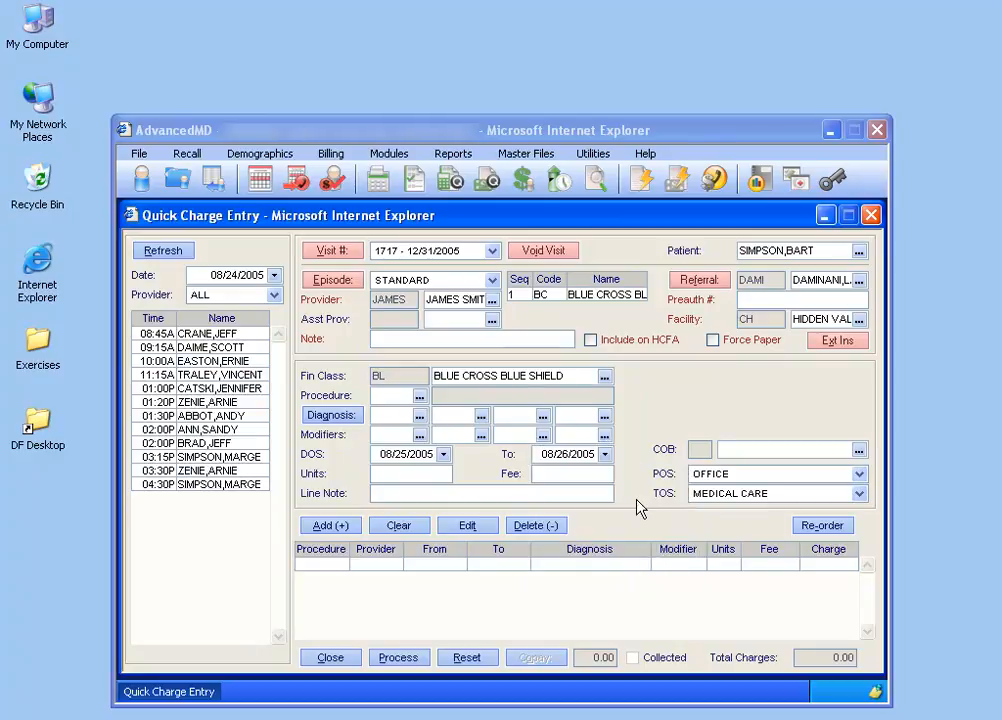
Assign procedure code 10040 (ACNE SURGERY) to the charge with 1 unit
left_click(419, 396)
double_click(444, 308)
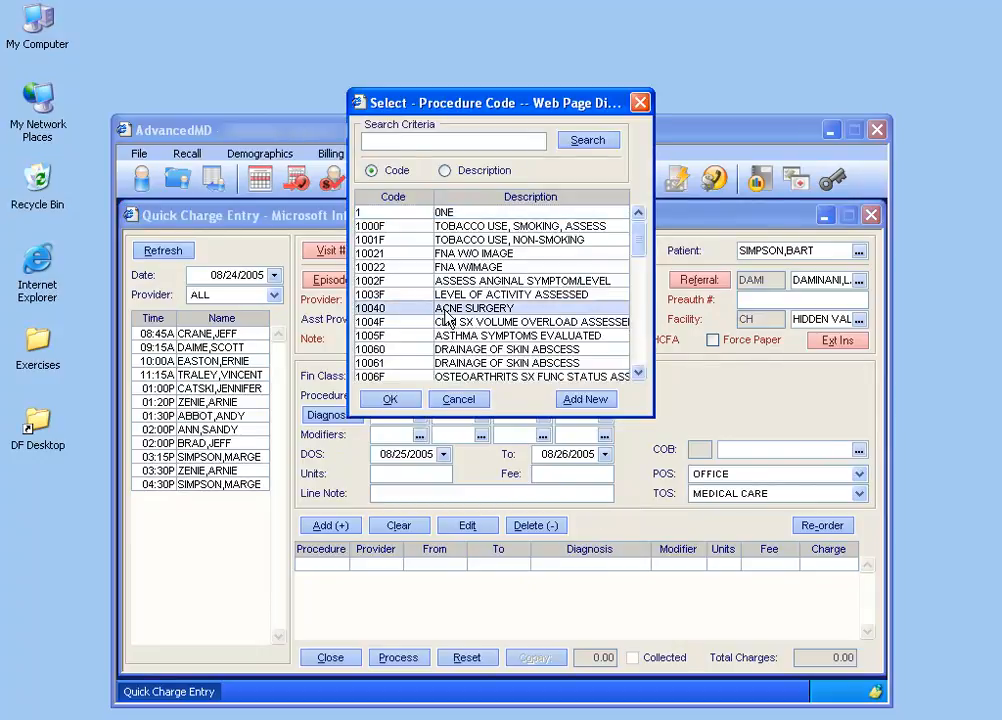
double_click(445, 475)
type("1")
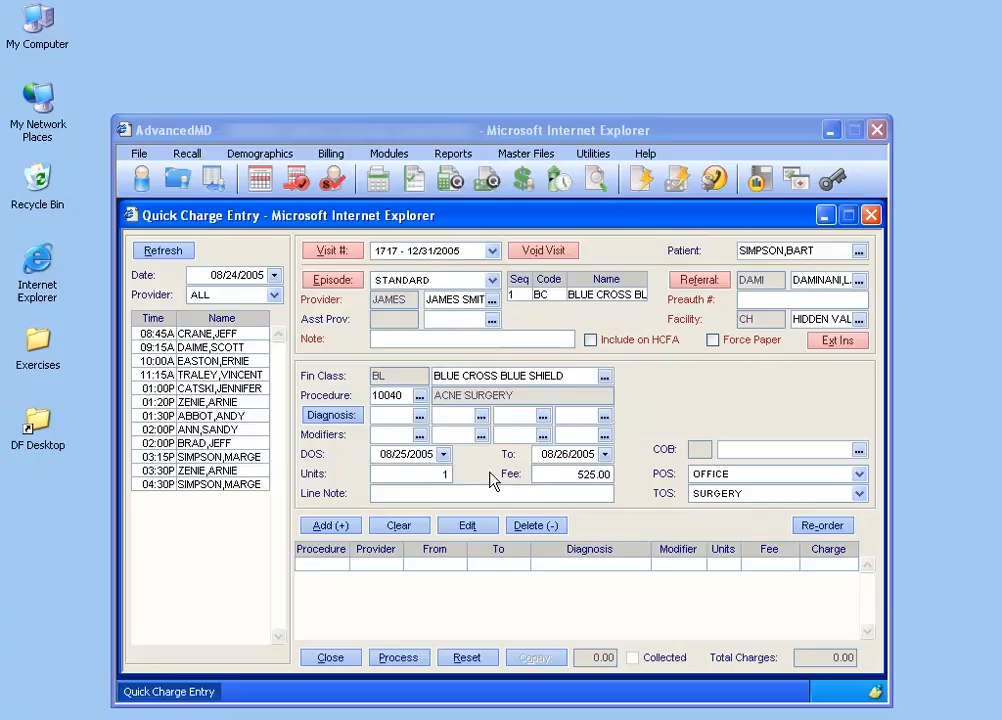
key("Tab")
Assign diagnosis codes 200.03 and 100.9 to the procedure and add it to the visit's charge list
left_click(419, 415)
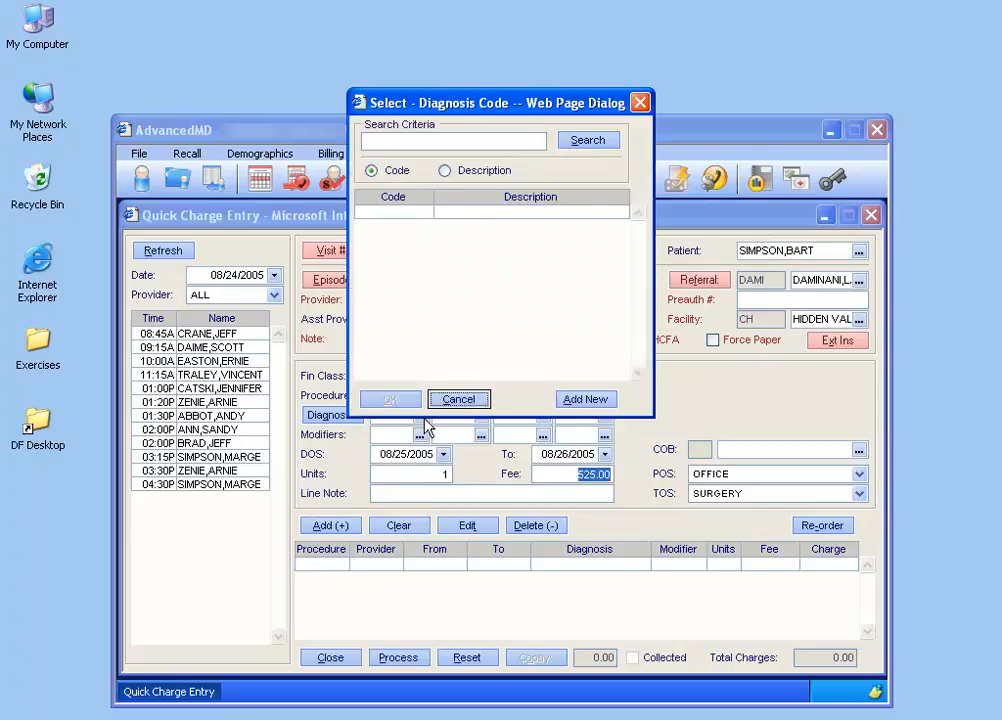
double_click(433, 348)
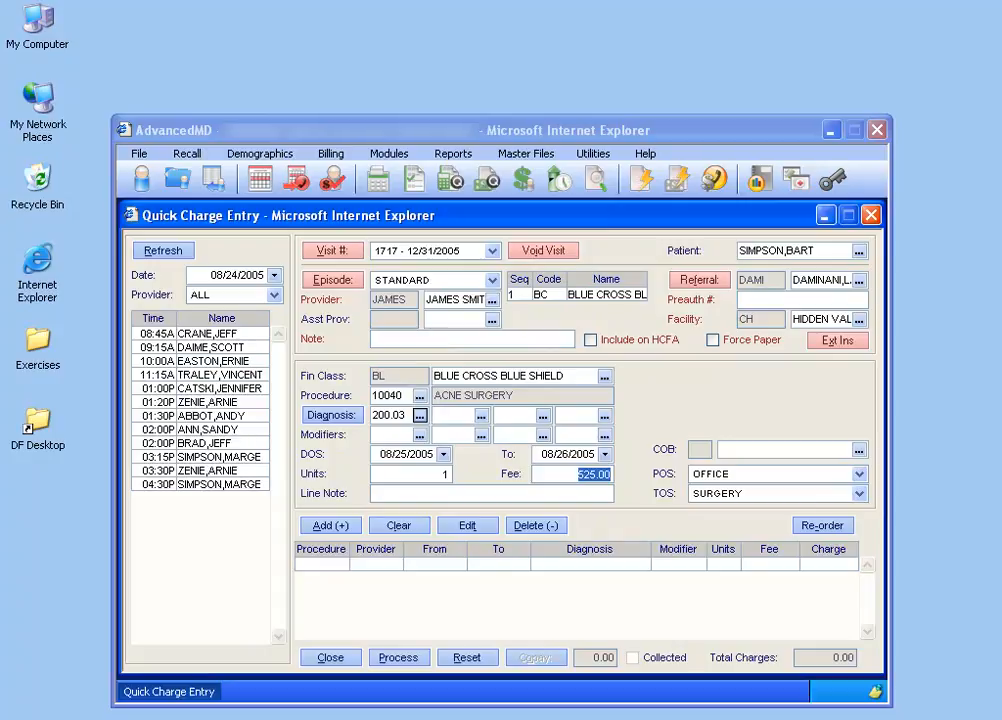
left_click(481, 416)
double_click(400, 226)
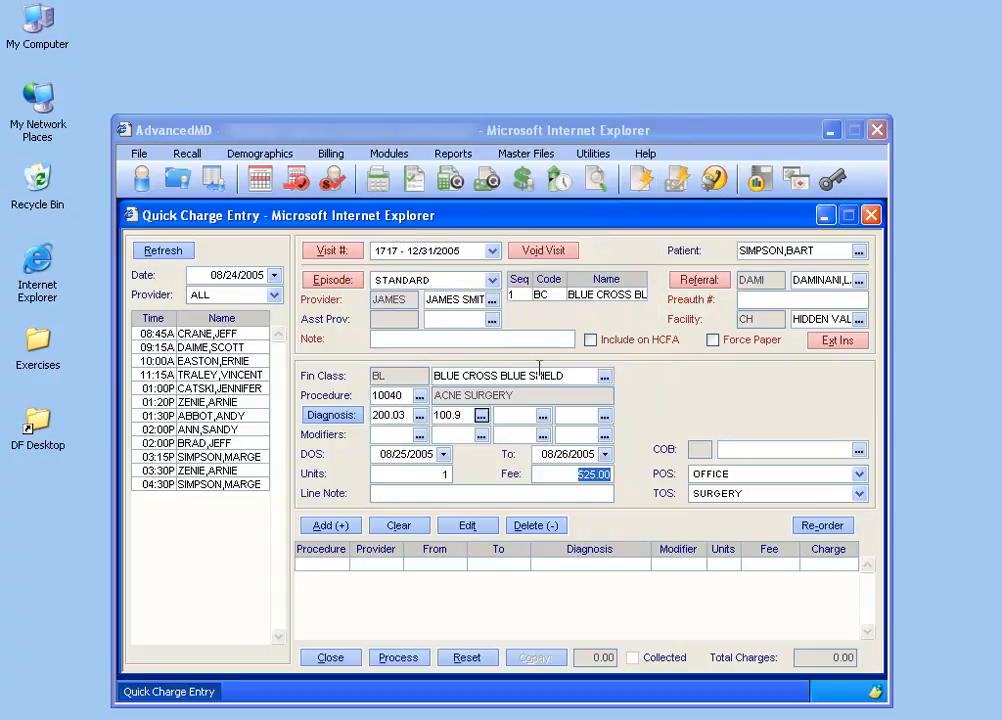
left_click(362, 525)
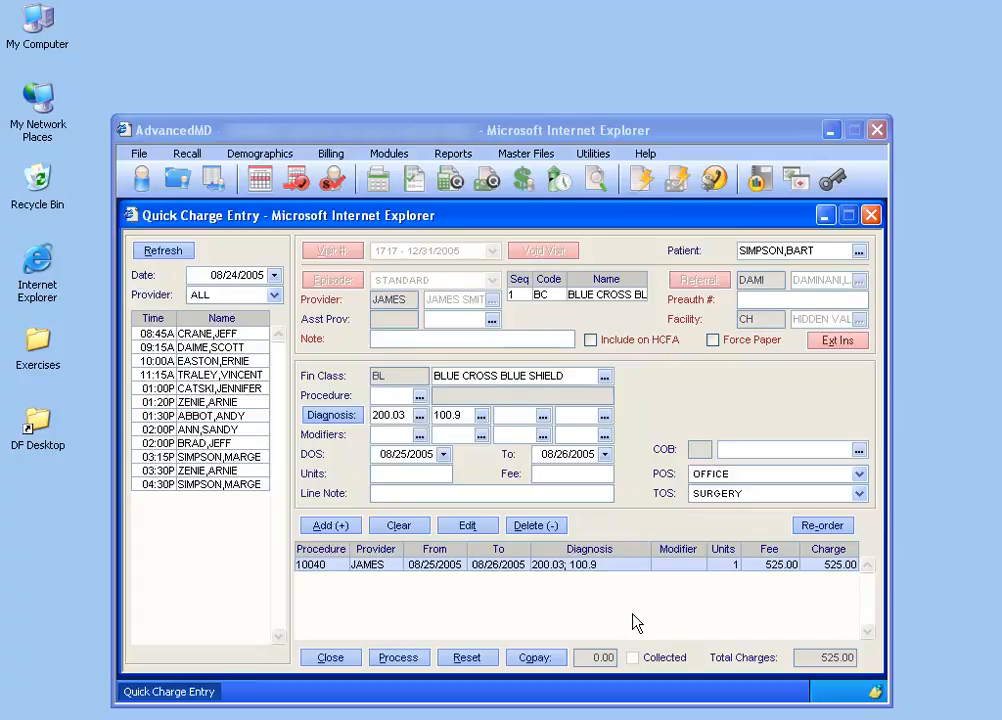
Look up the same patient's record and check the copay in the insurance information, closing the record when done
left_click(141, 178)
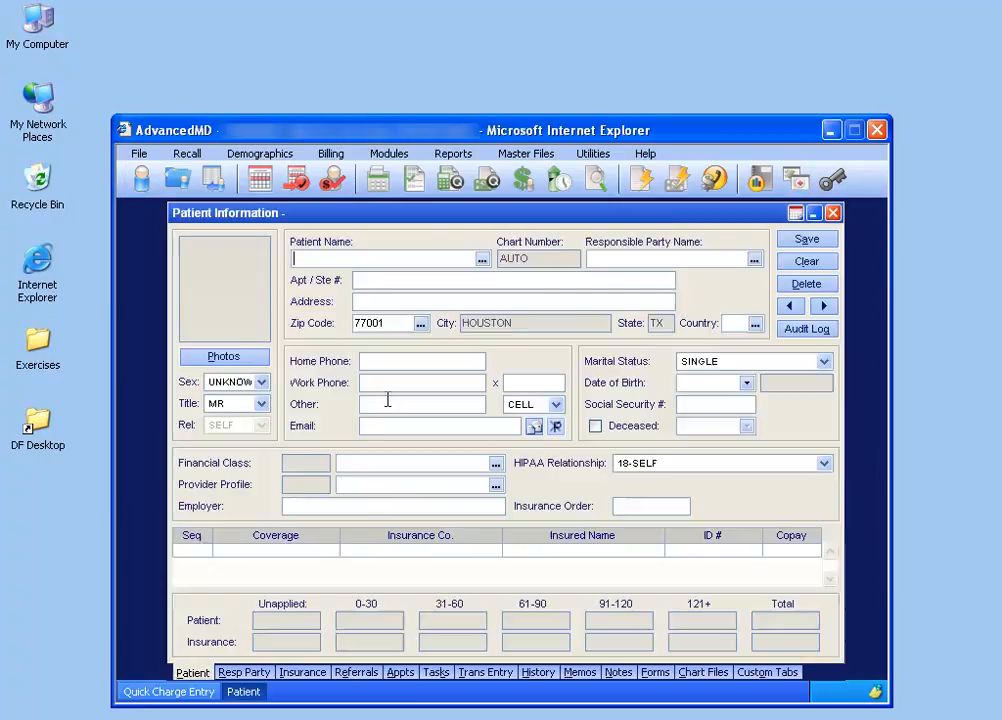
type("SIM")
key("Tab")
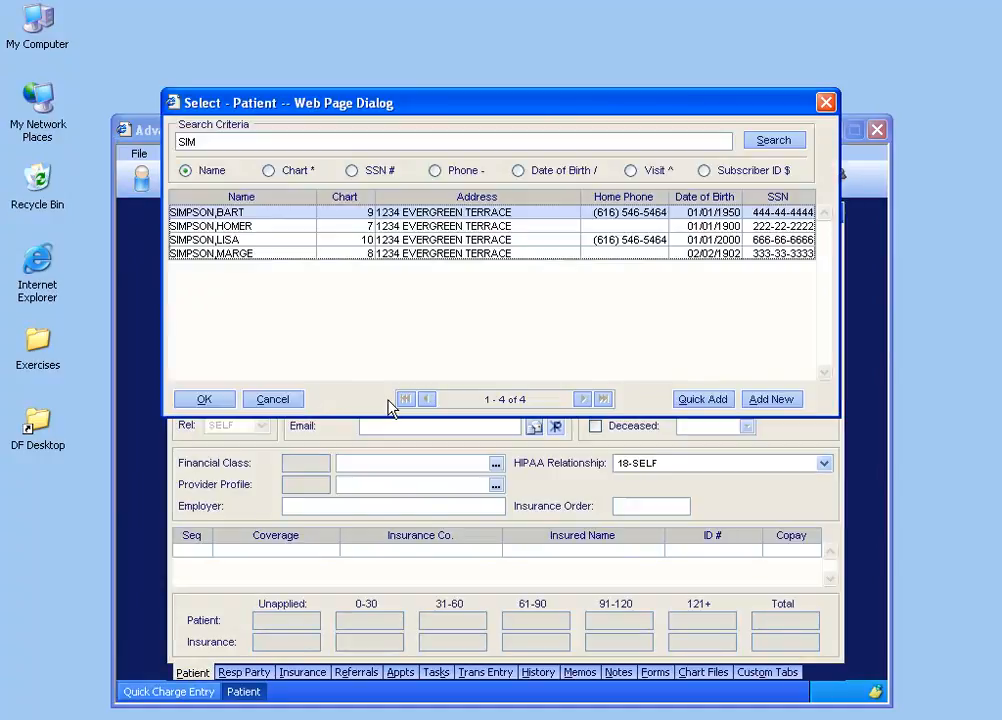
double_click(257, 220)
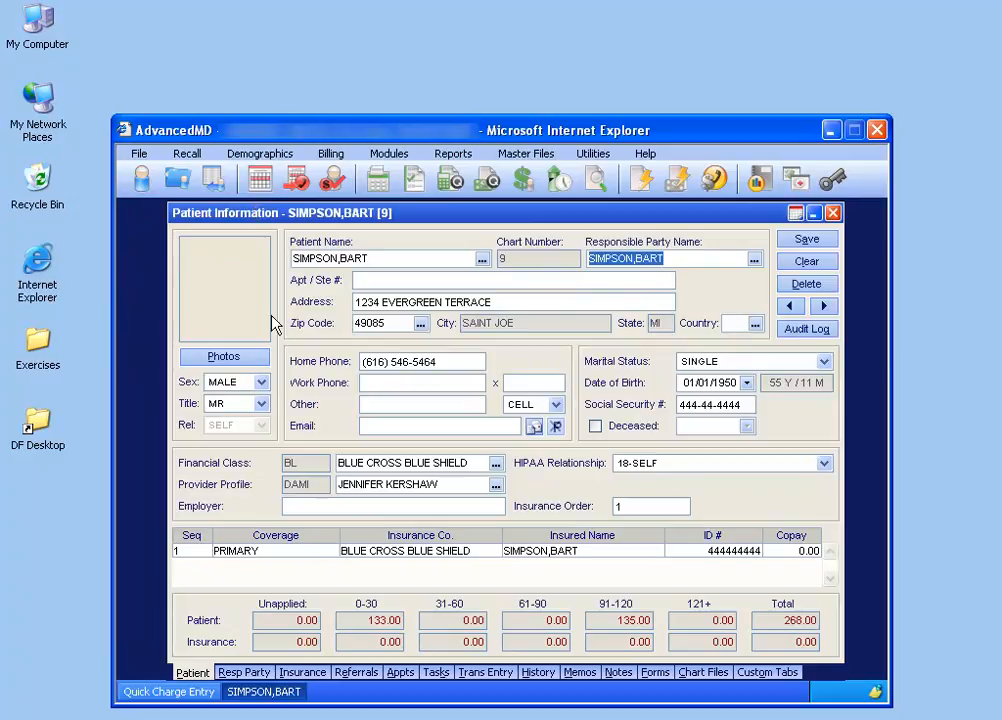
left_click(318, 674)
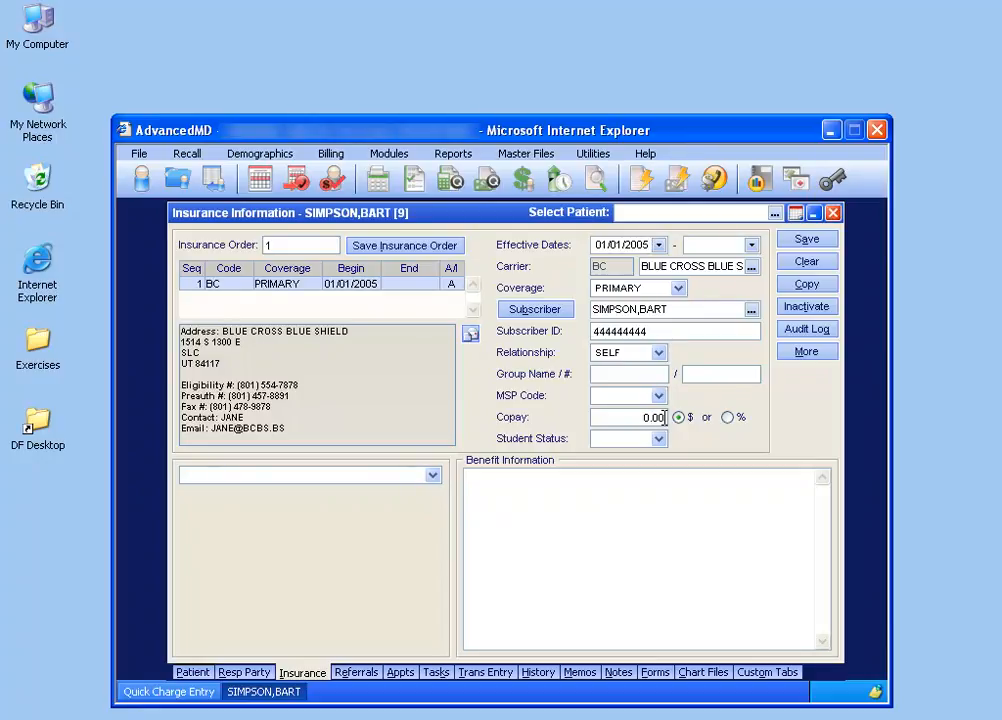
left_click(833, 213)
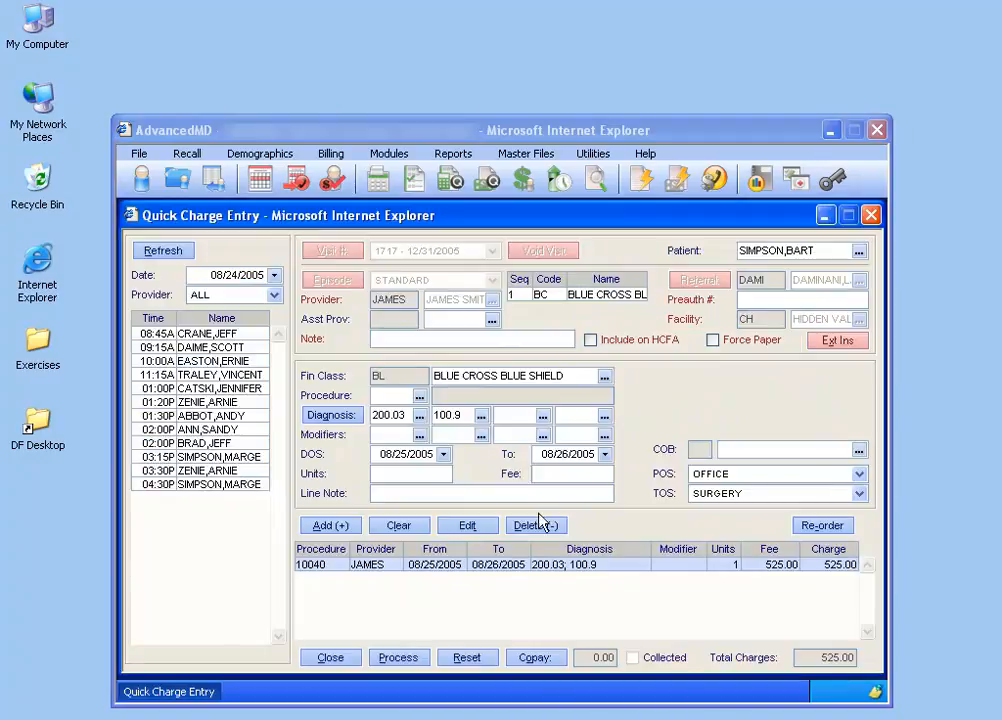
Collect a 15.00 copayment by CASH for the visit, without updating the default copay in the patient's insurance coverage
left_click(548, 664)
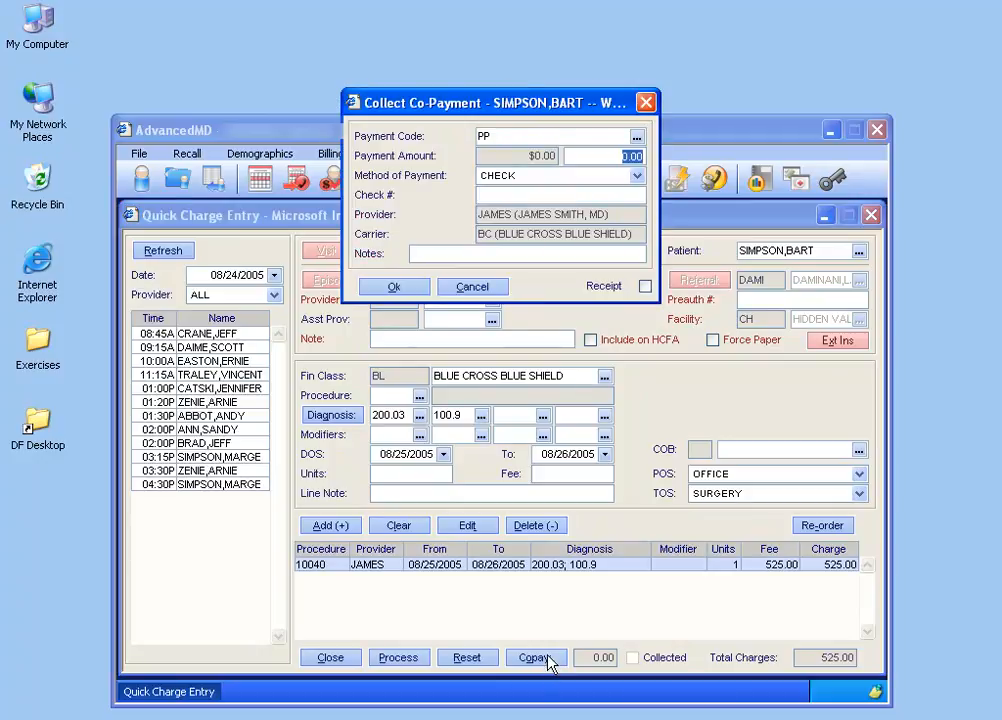
type("15")
key("Tab")
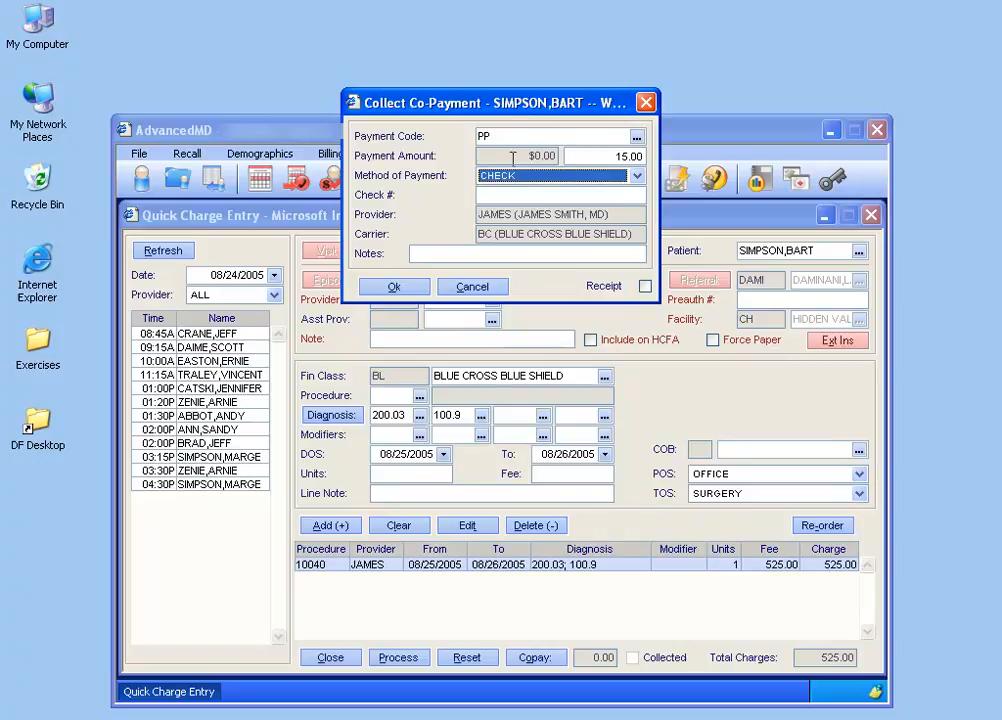
left_click(636, 176)
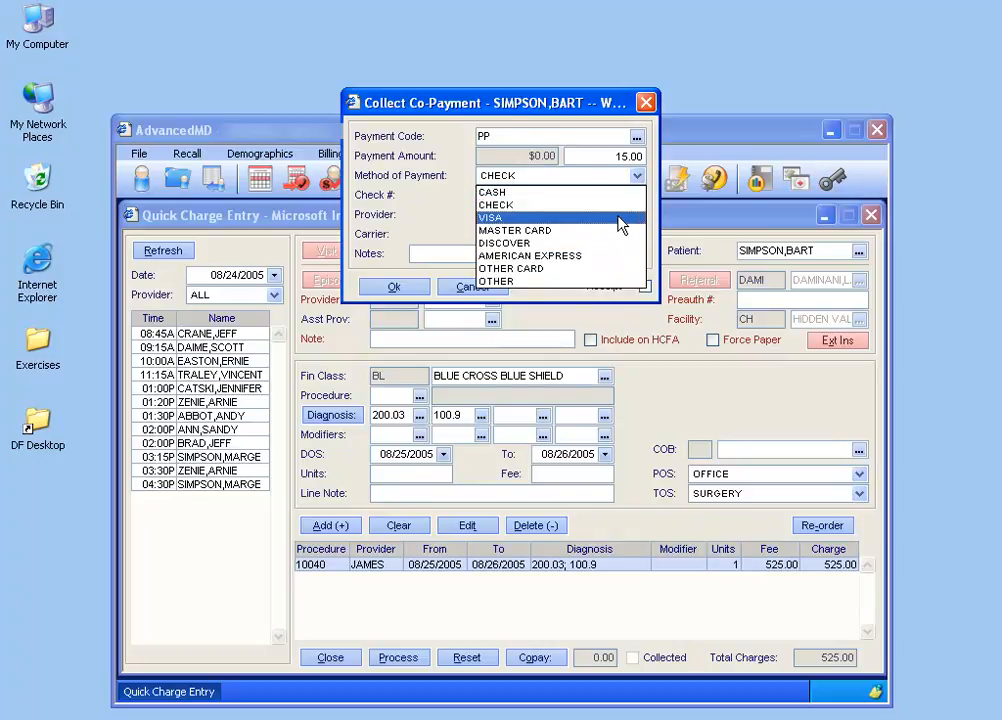
left_click(616, 193)
left_click(541, 254)
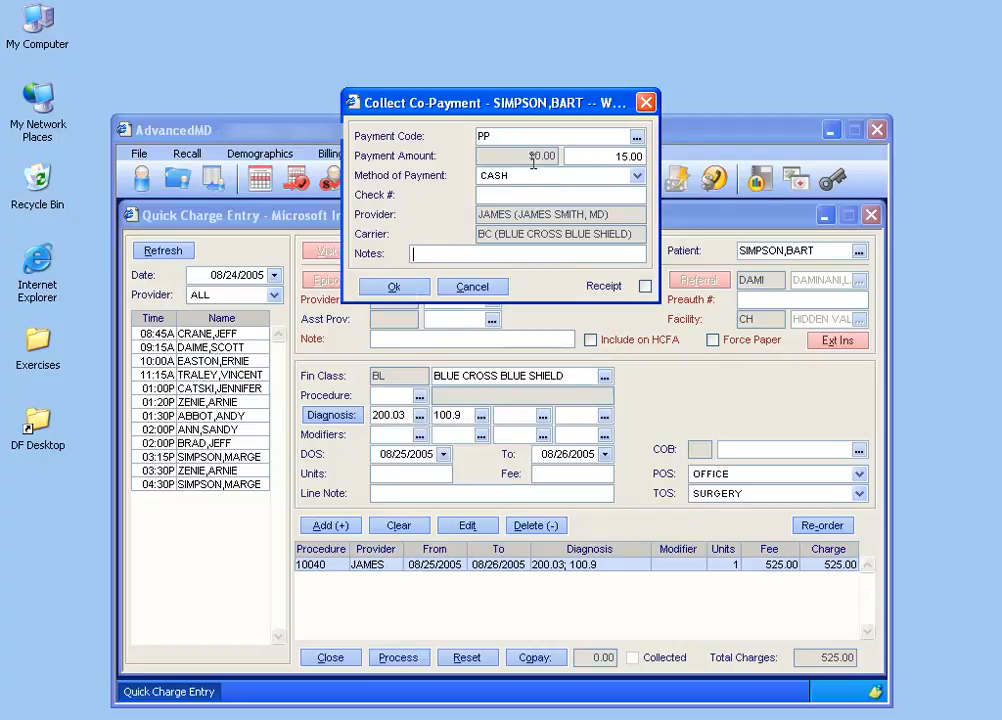
left_click(409, 288)
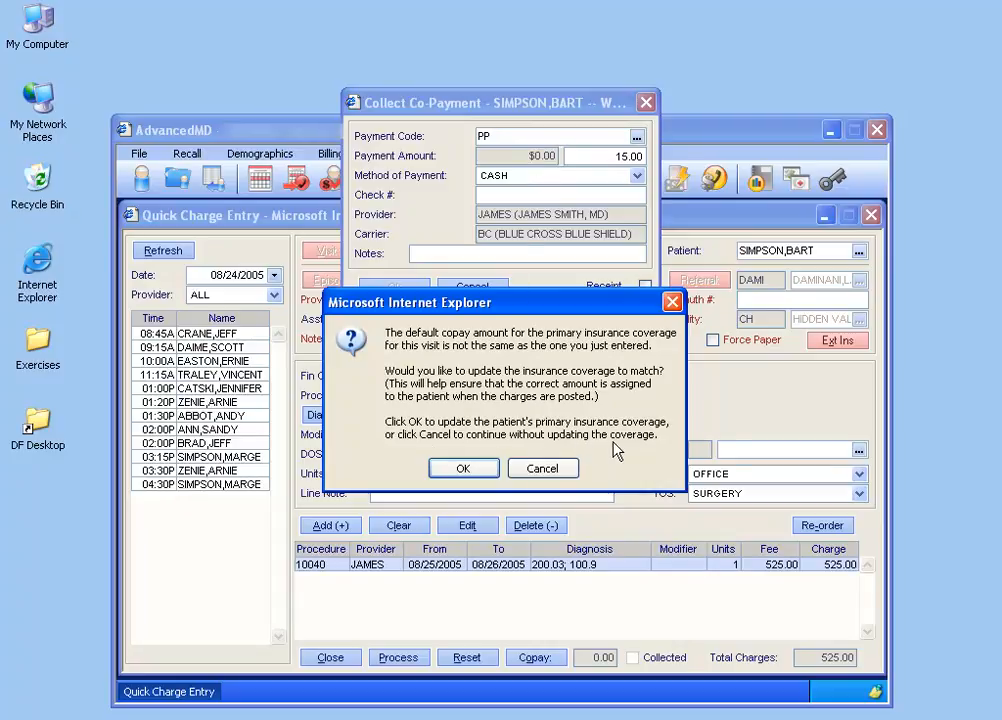
left_click(558, 470)
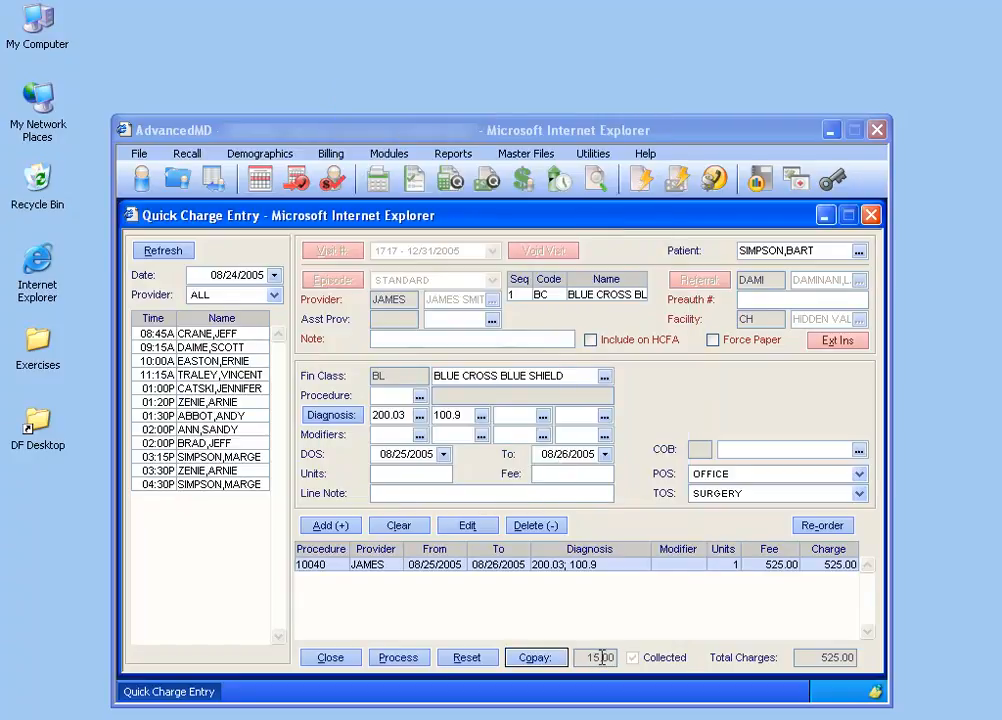
Process the visit's charges and close Quick Charge Entry
left_click(404, 659)
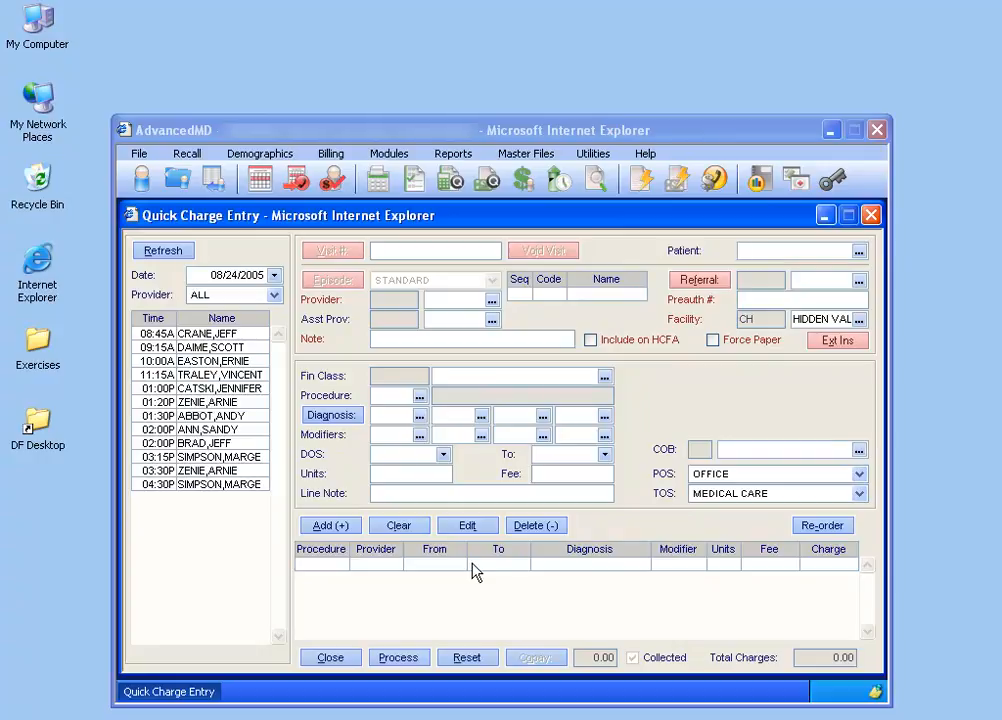
left_click(870, 214)
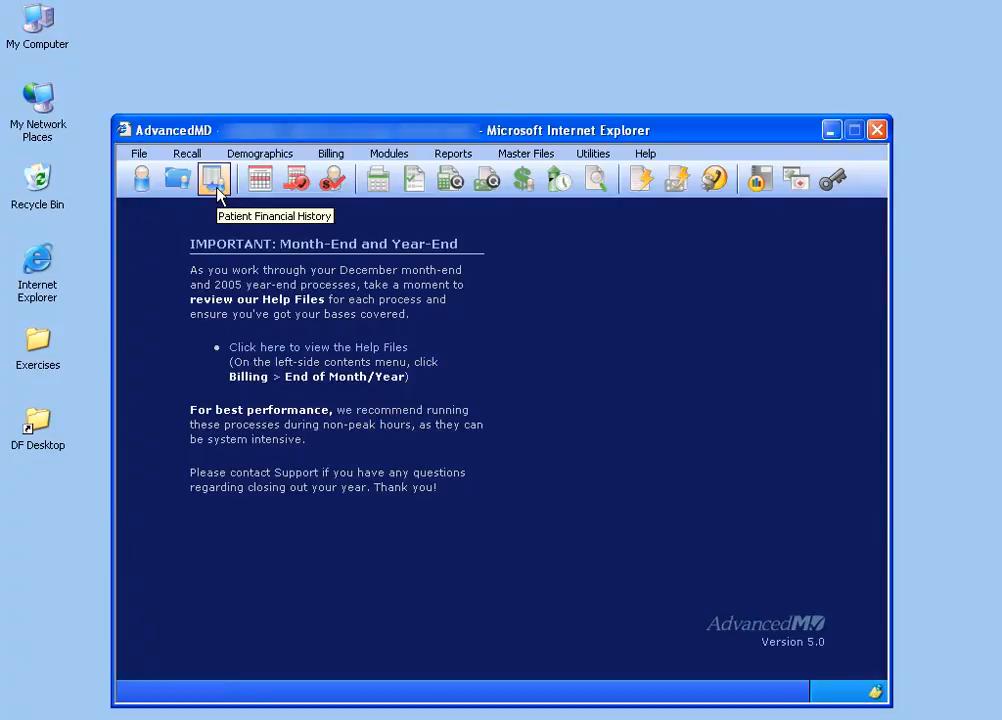
Open the financial history of the patient whose visit was just charged, searching by the last-name prefix
left_click(214, 180)
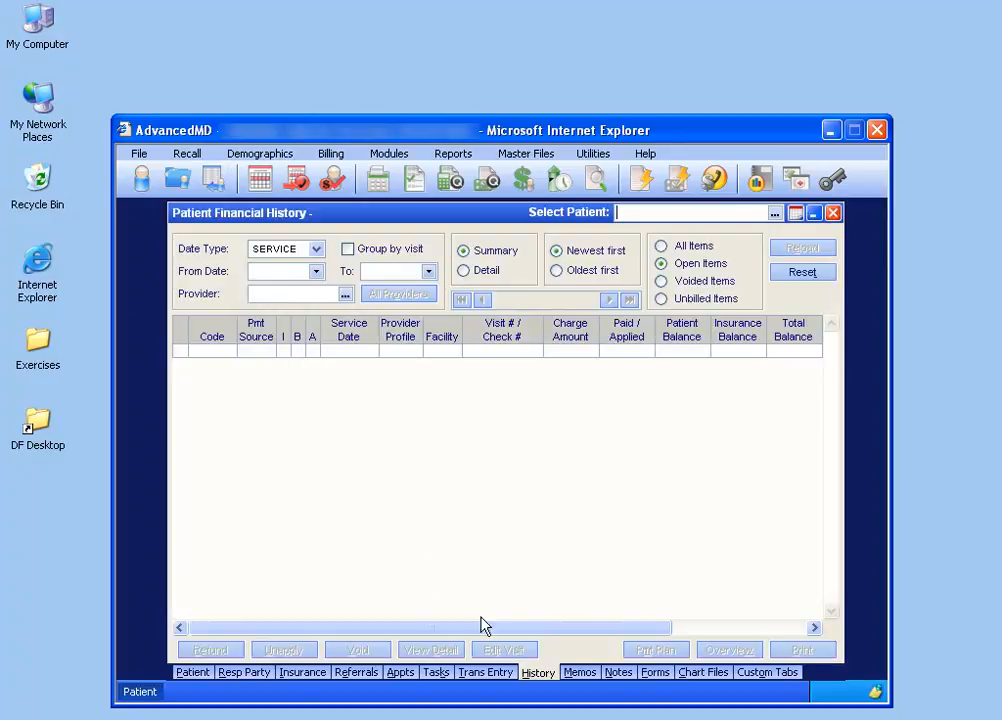
type("SIM")
key("Return")
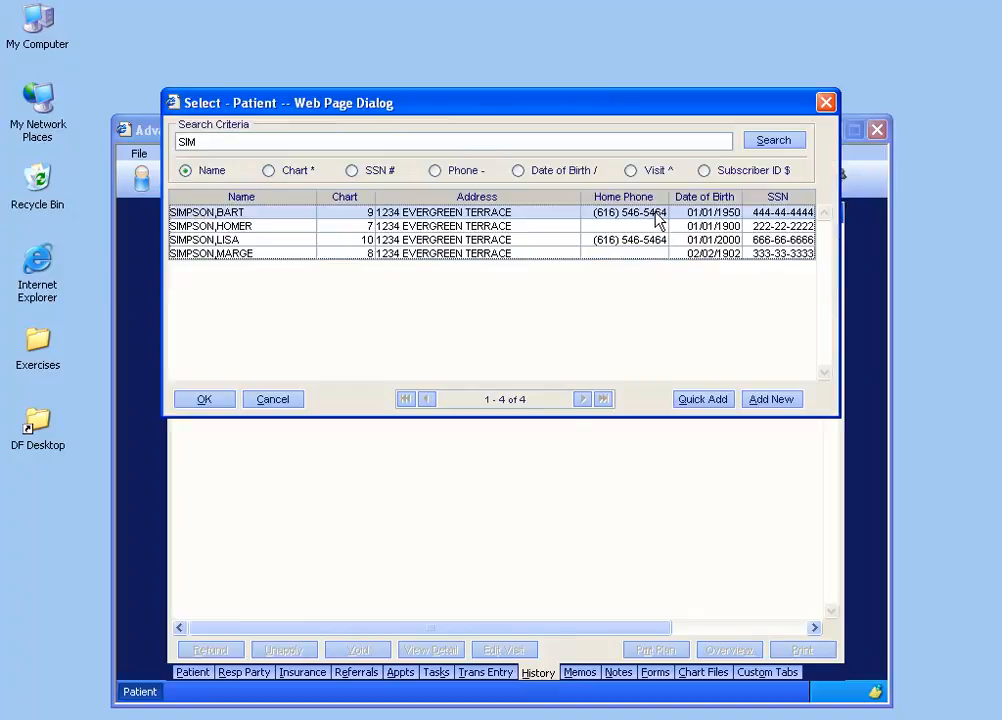
double_click(273, 222)
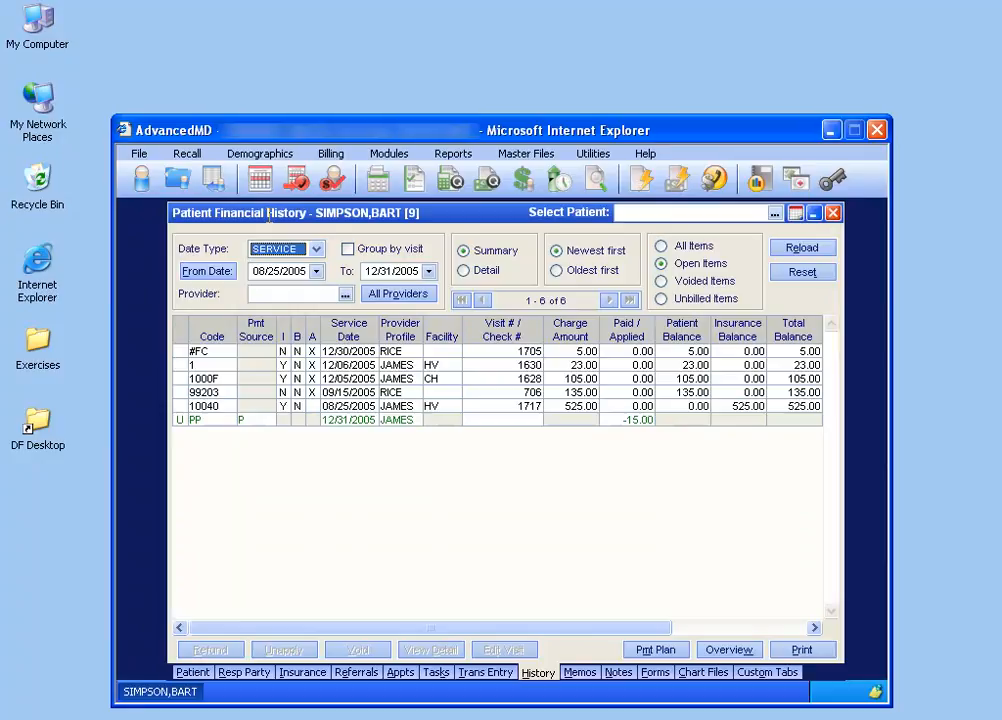
Review the charge detail of the 10040 procedure dated 08/25/2005, closing it when done
left_click(327, 408)
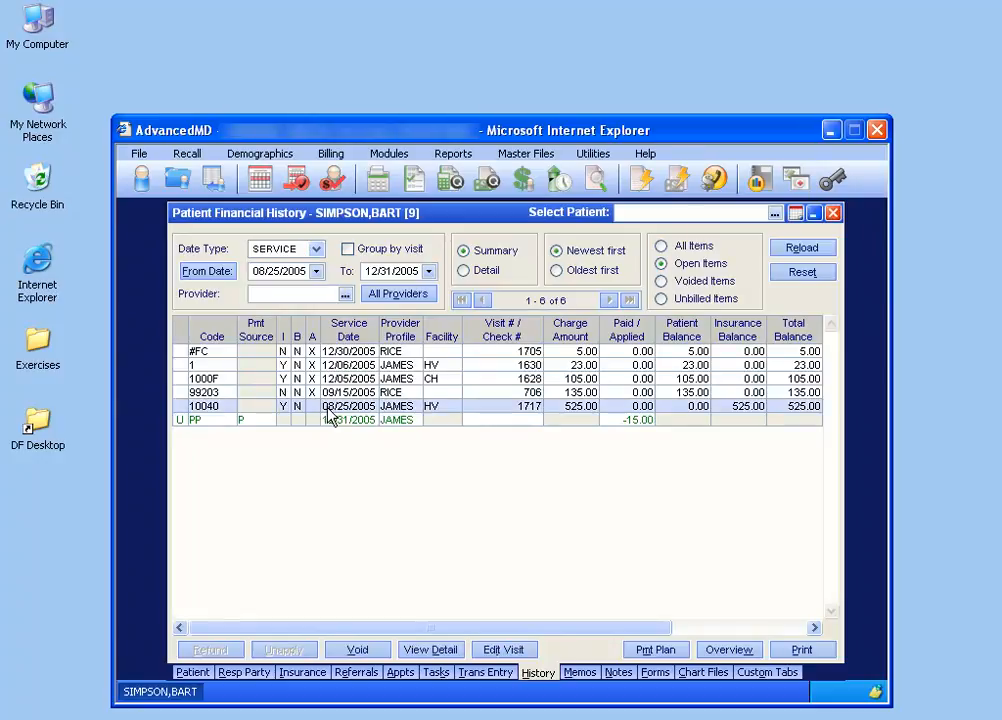
double_click(330, 416)
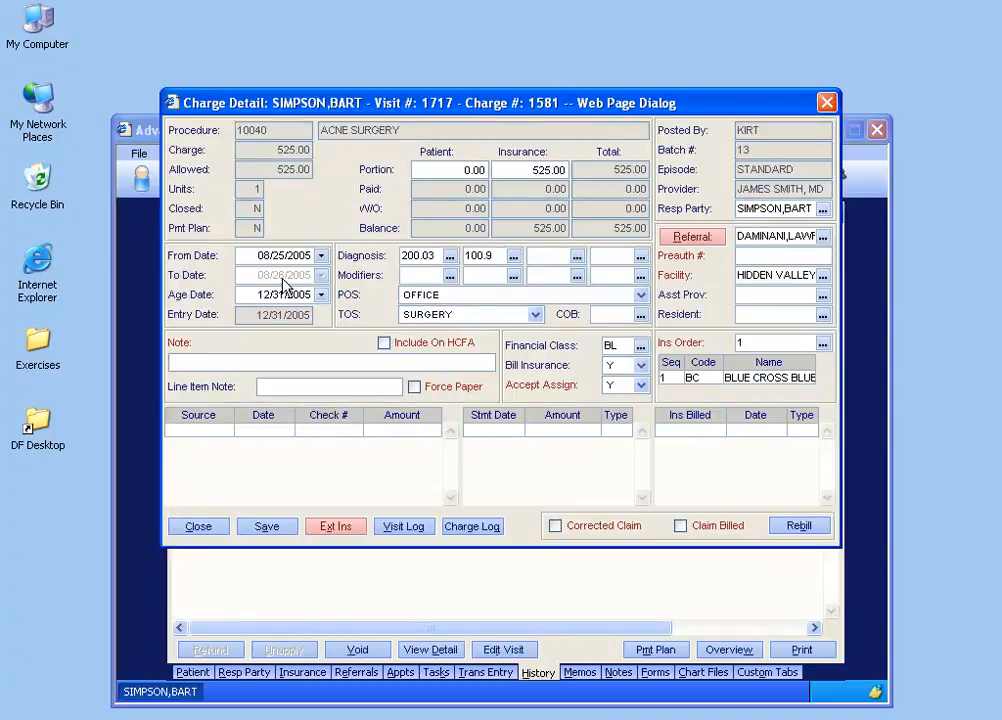
left_click(212, 527)
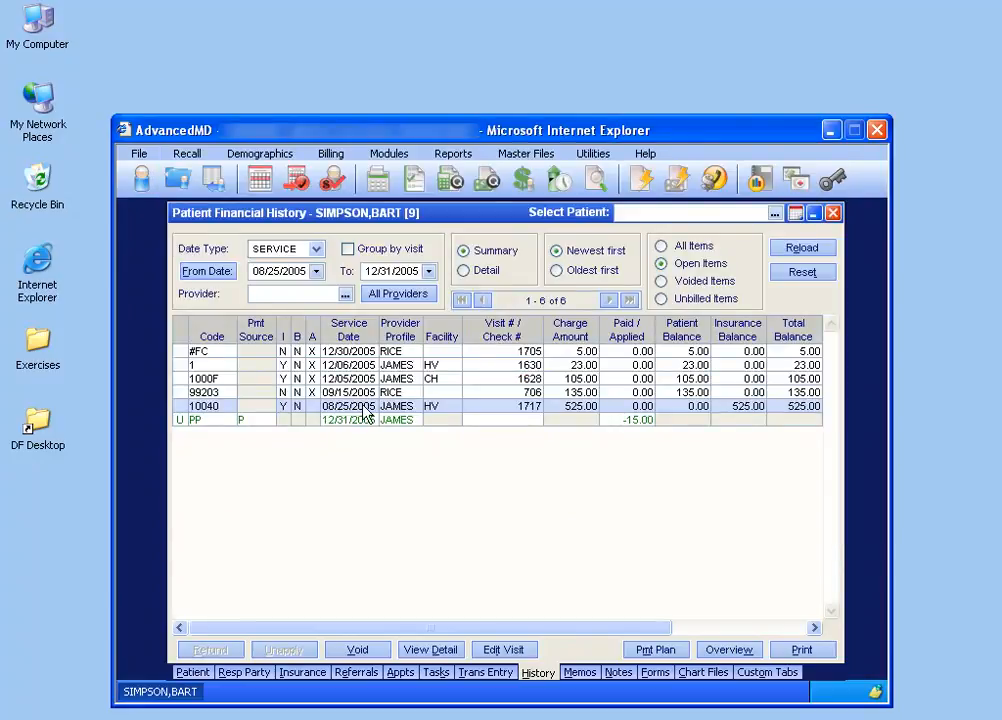
Set the patient portion of the 10040 charge to 15.00 in its charge detail, saving and closing it
double_click(697, 416)
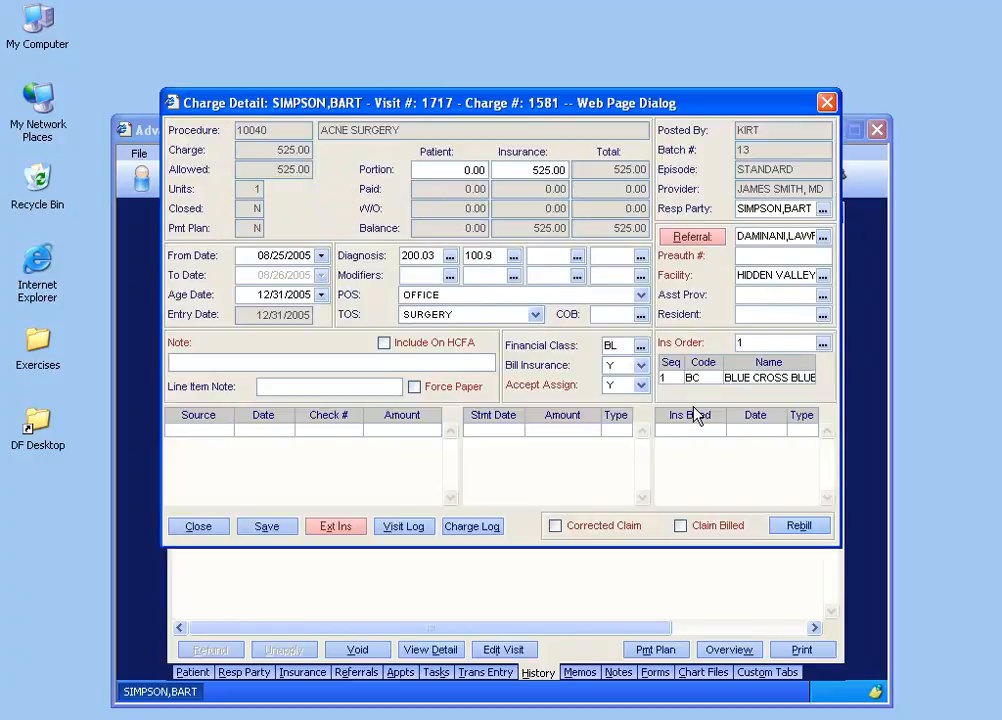
double_click(476, 172)
left_click(476, 173)
type("15")
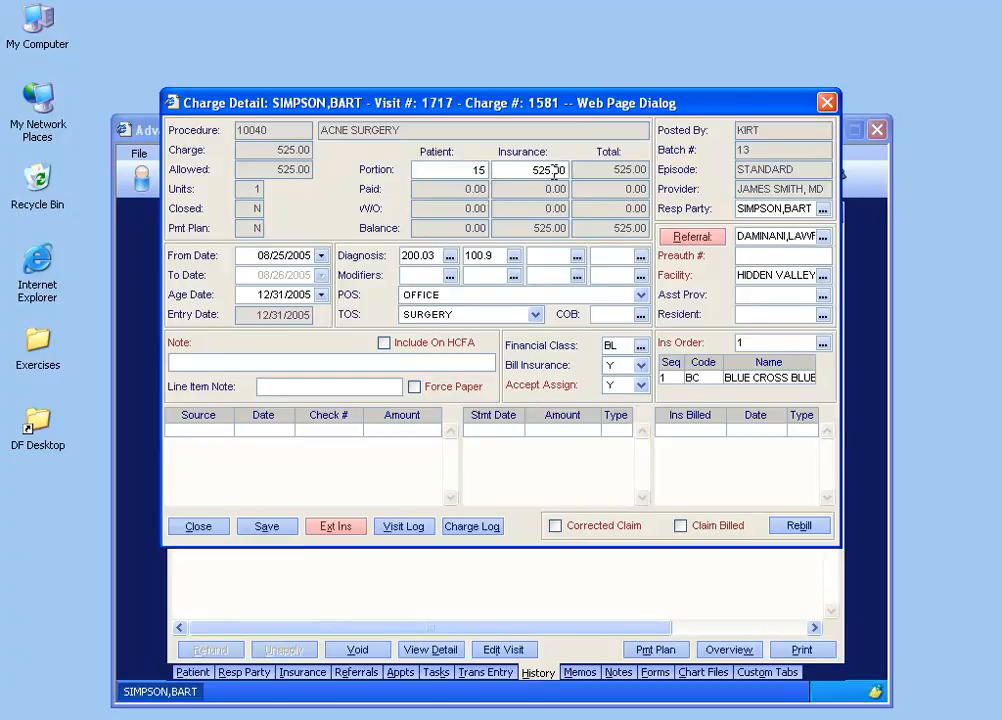
key("Tab")
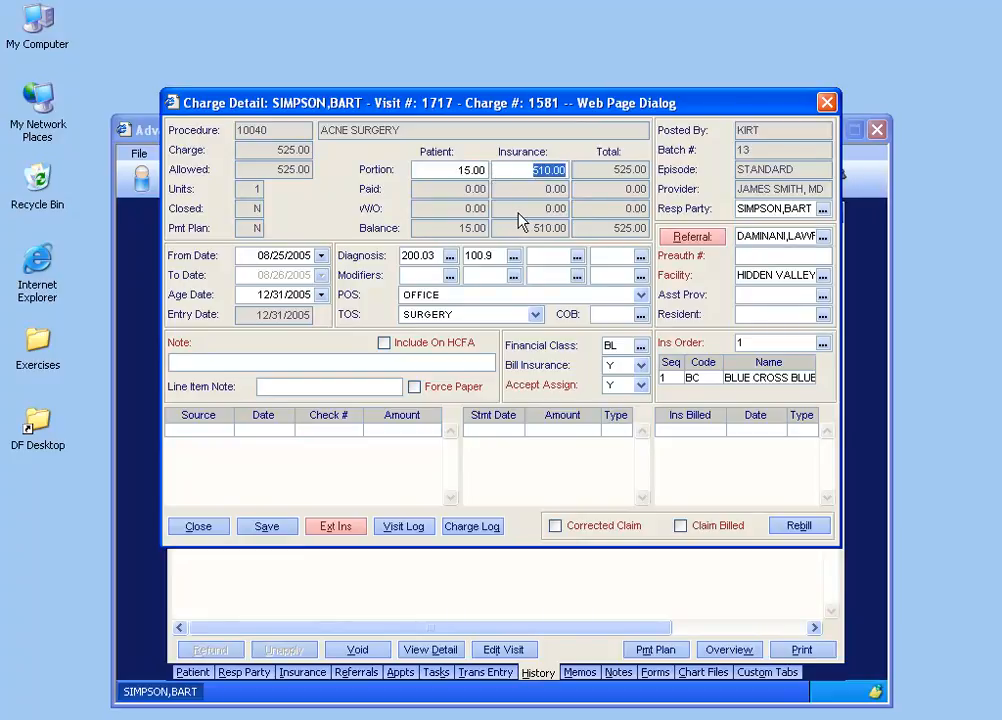
left_click(268, 528)
left_click(215, 530)
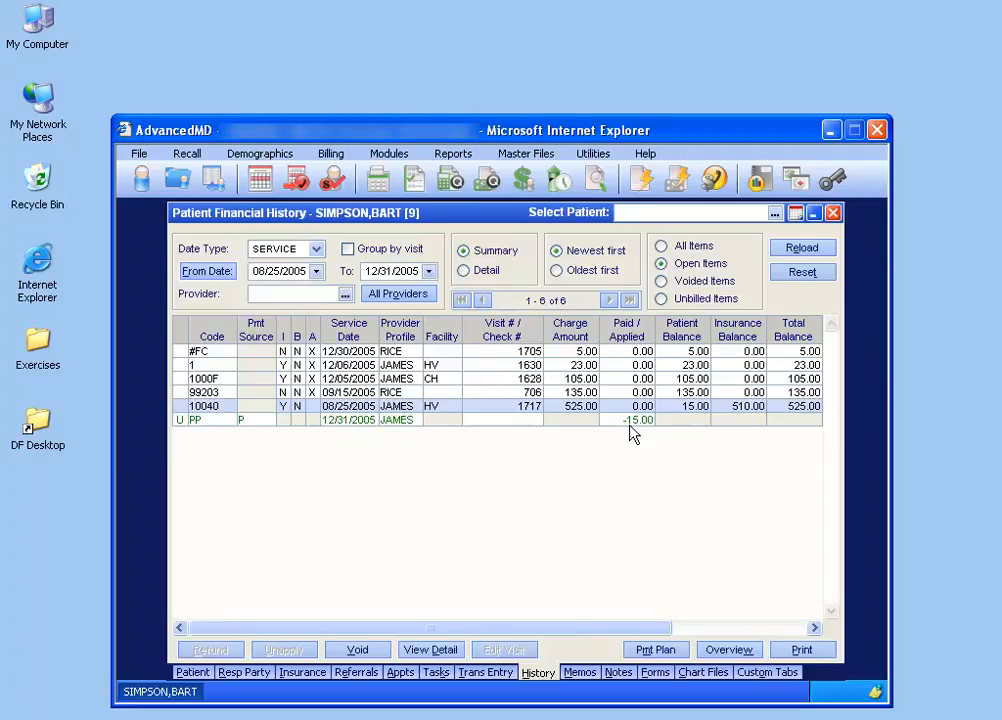
Start a payment entry for the patient with source UNAPPLIED PATIENT, selecting the unapplied 15.00 PP payment dated 12/31/2005
left_click(494, 676)
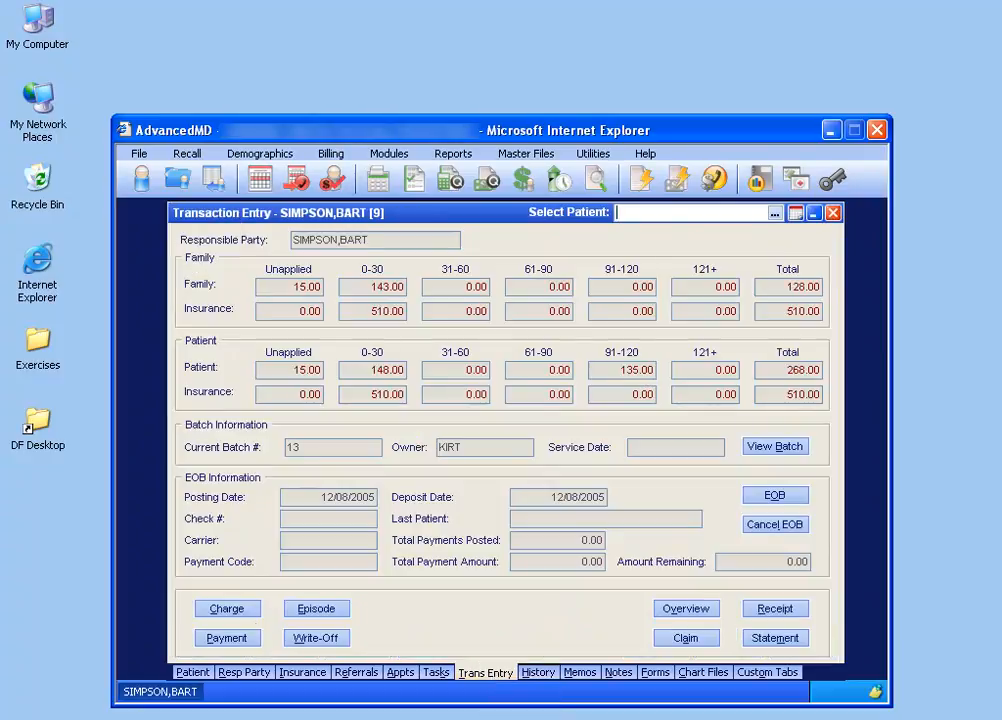
left_click(250, 639)
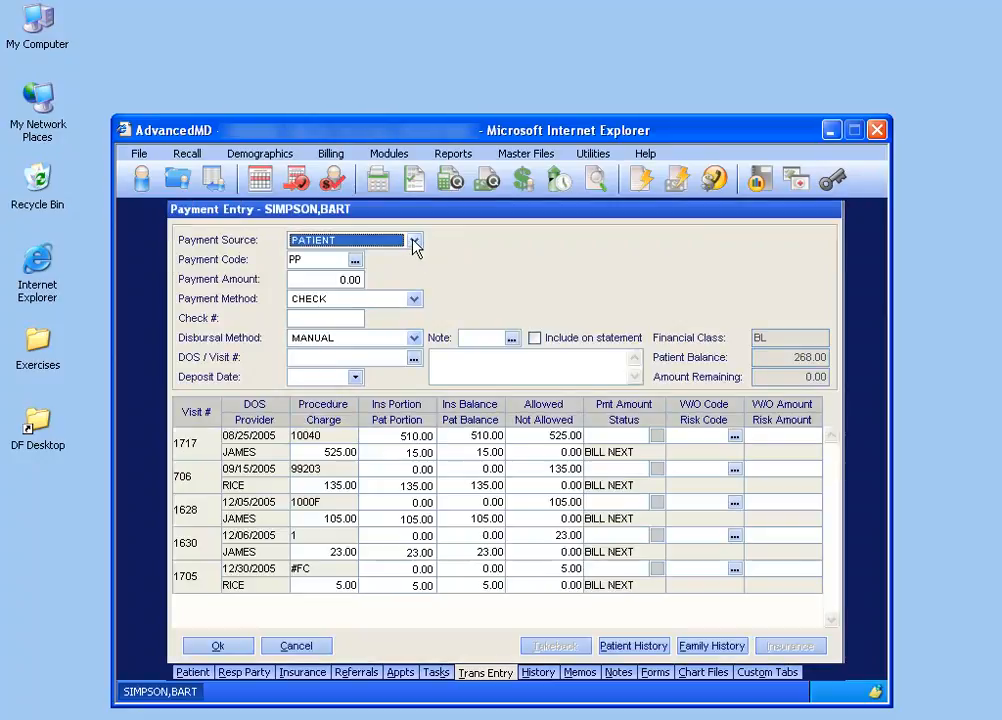
left_click(414, 241)
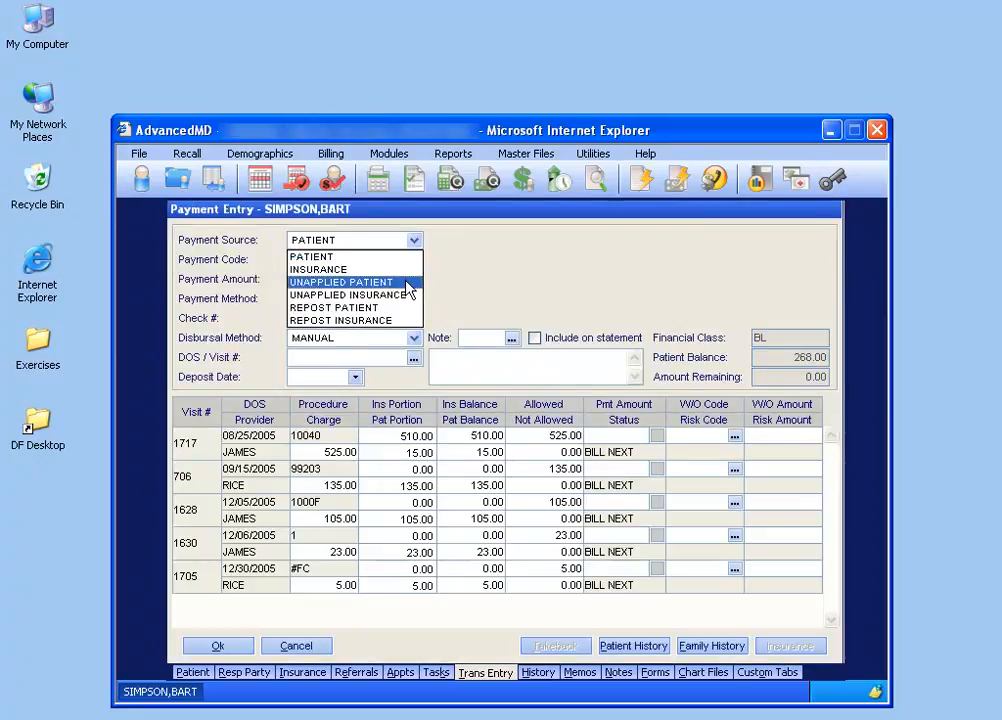
left_click(406, 282)
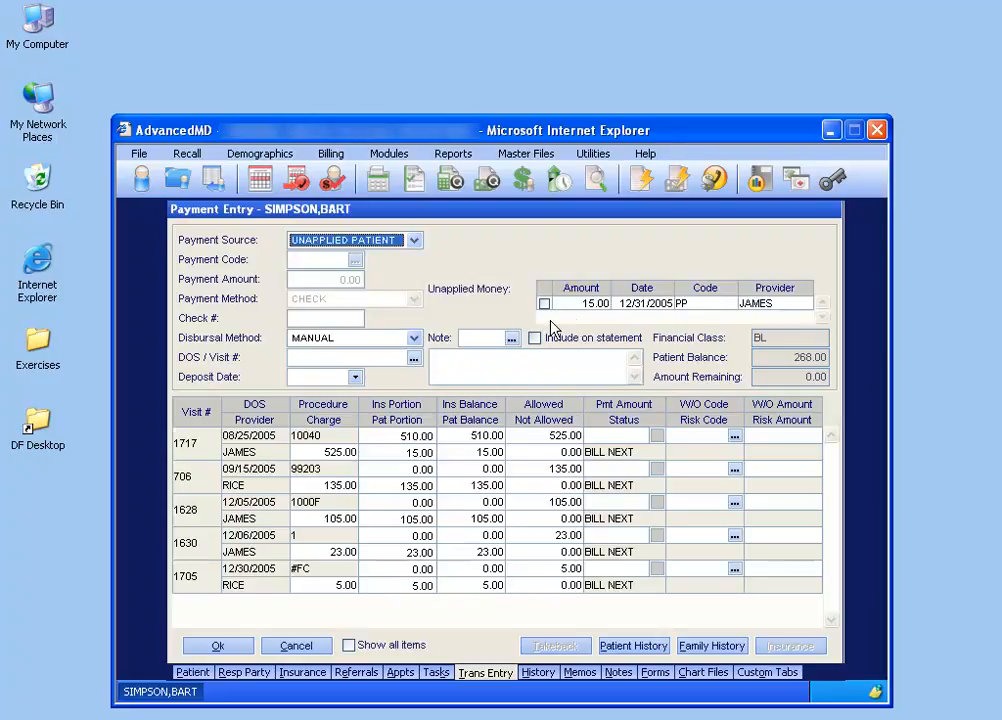
left_click(544, 304)
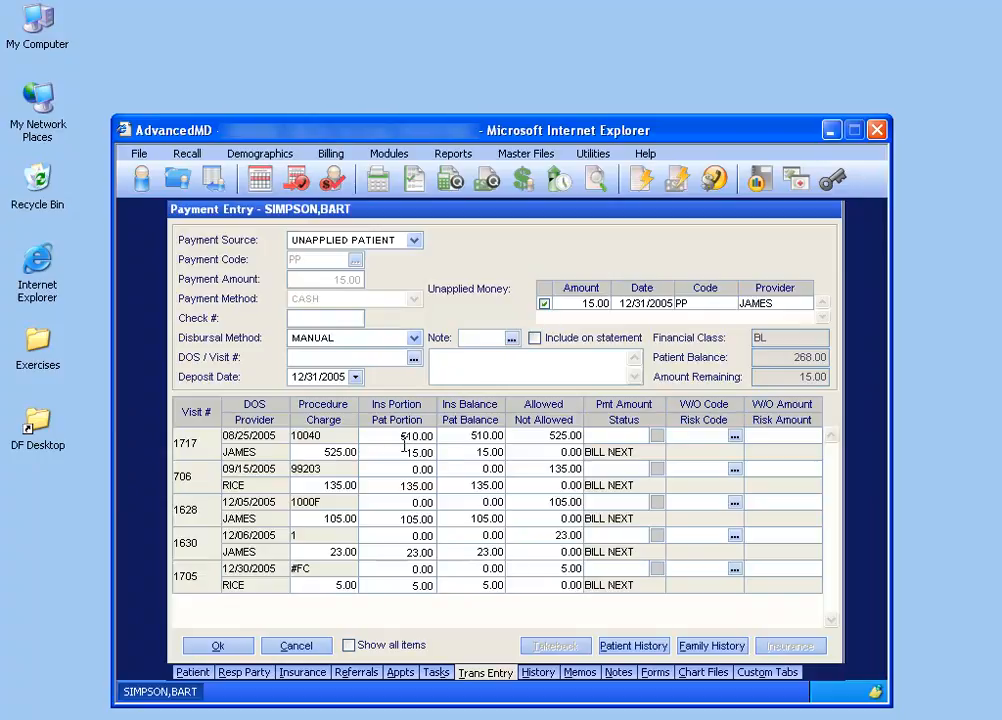
Apply a payment amount of 15 to the 10040 charge dated 08/25/2005 and post the payment
left_click(619, 434)
type("15")
key("Tab")
left_click(218, 645)
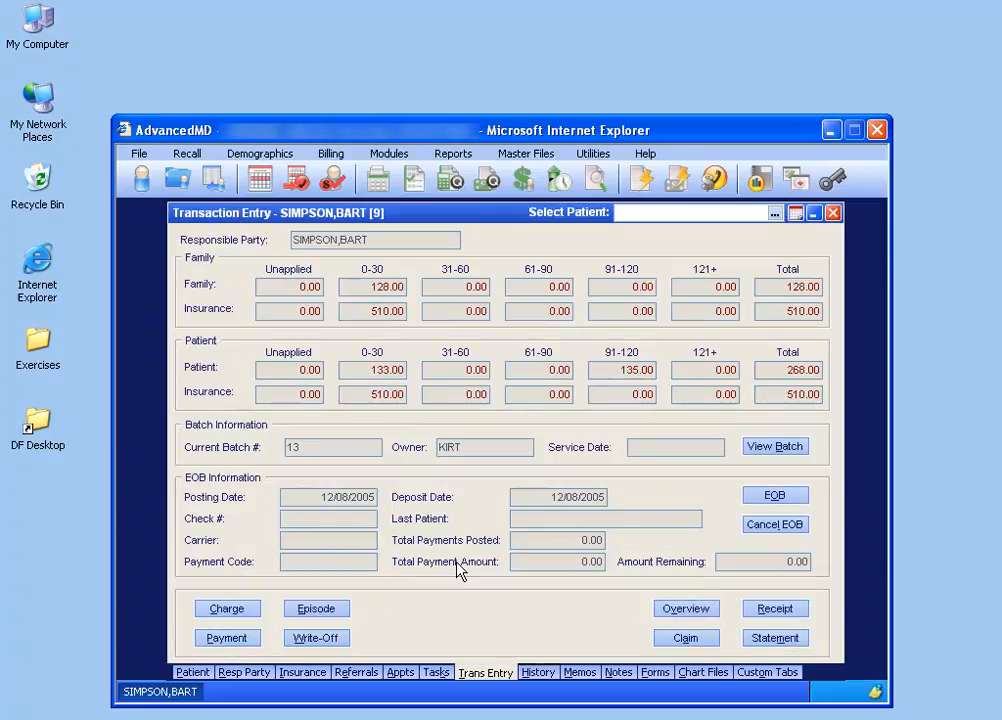
Check the payment applied to the 10040 charge in the patient's financial history, closing the history when done
left_click(537, 674)
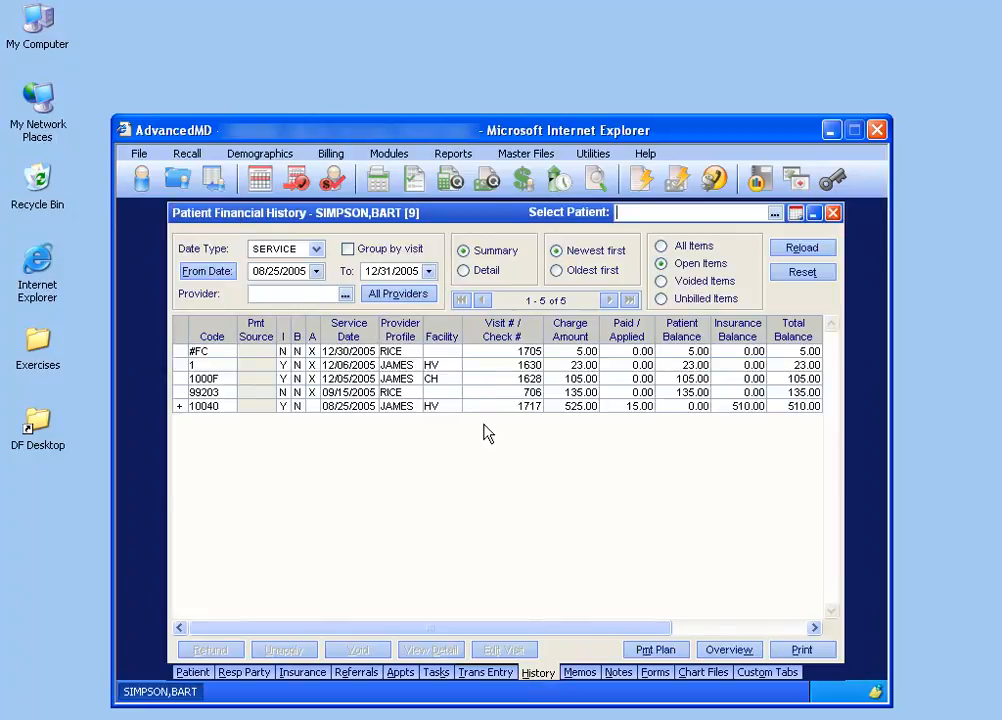
left_click(180, 407)
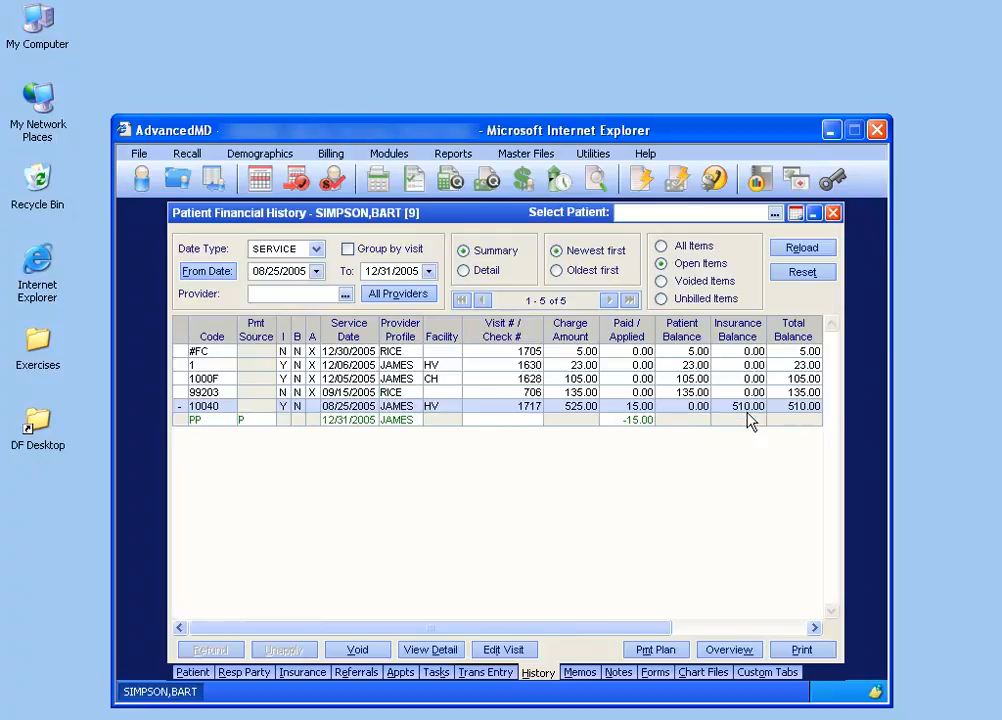
left_click(832, 213)
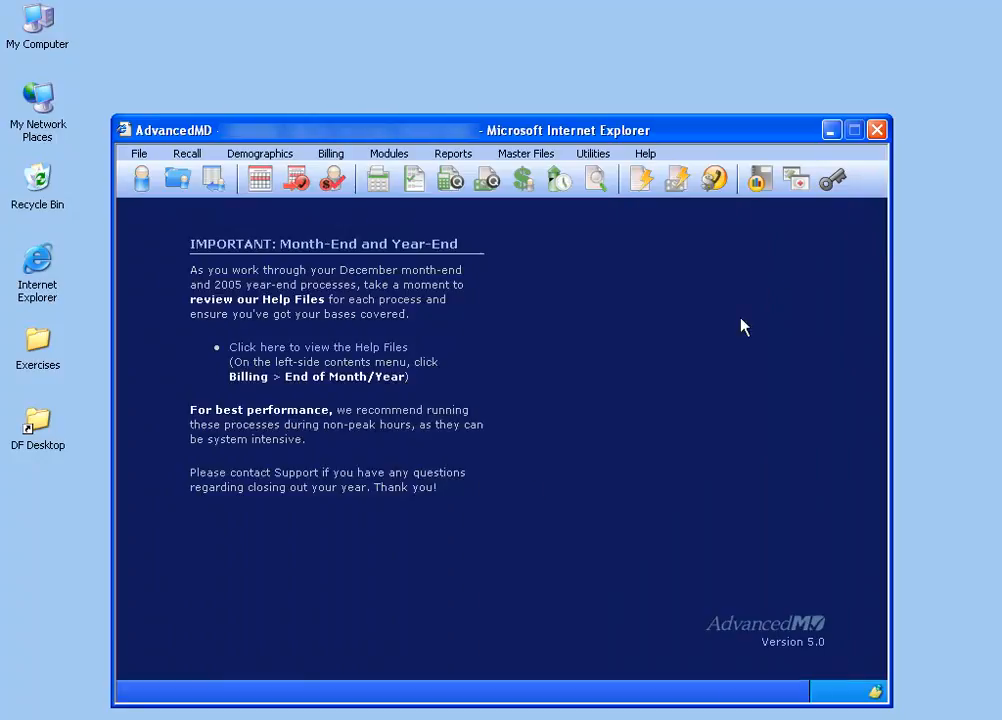